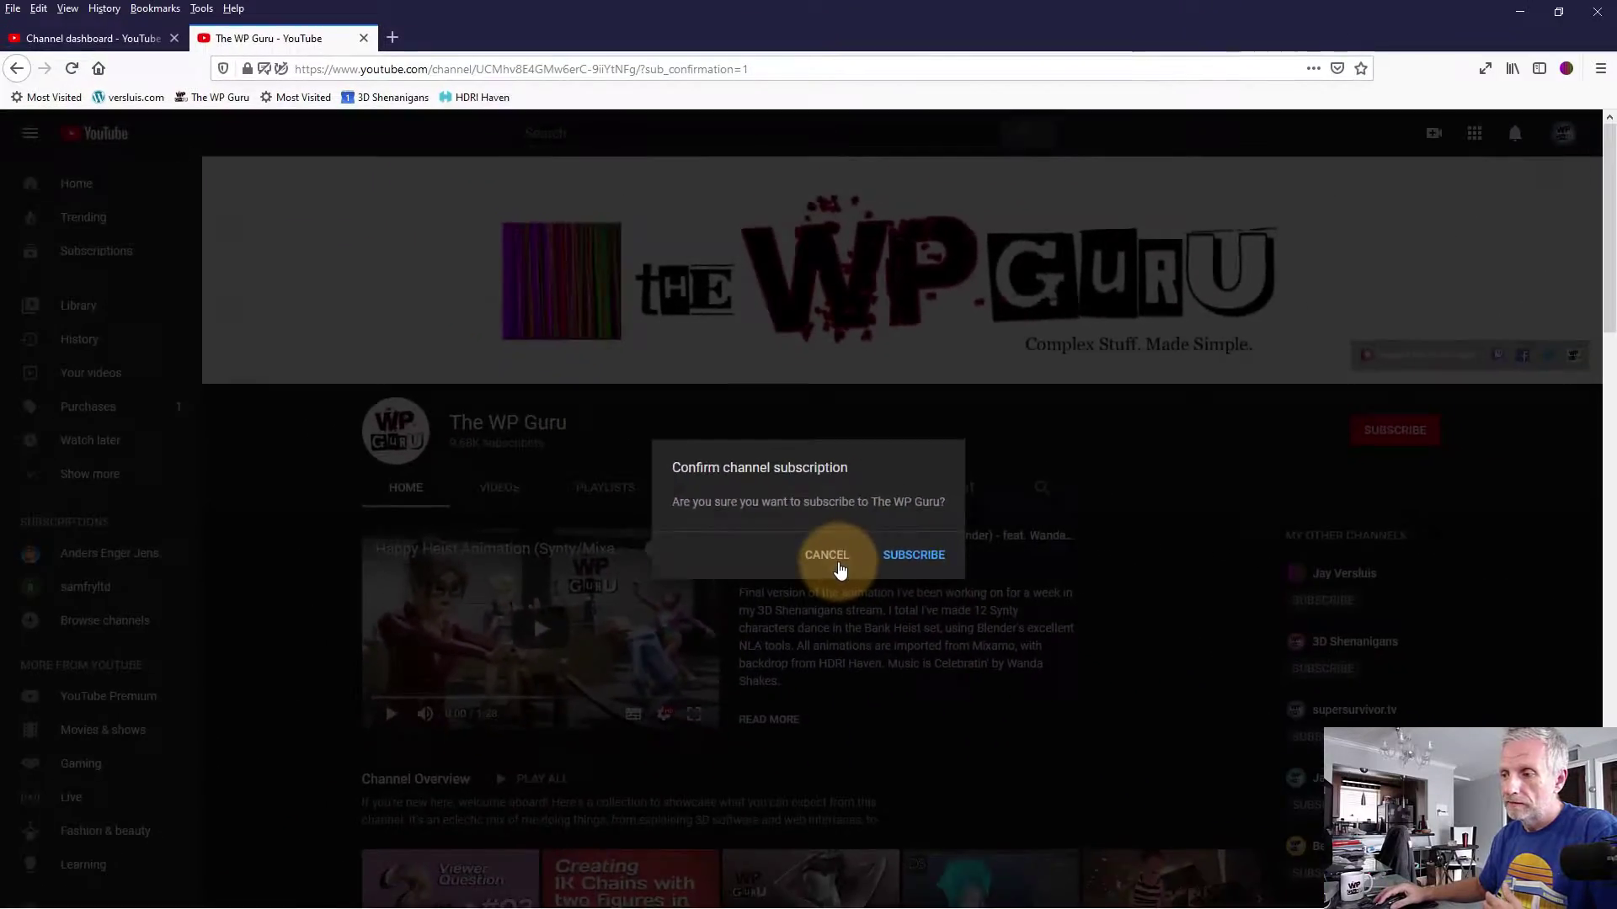
- Decline the prompt to subscribe to The WP Guru, then select the channel page address
{"action": "left_click", "coordinate": [884, 627]}
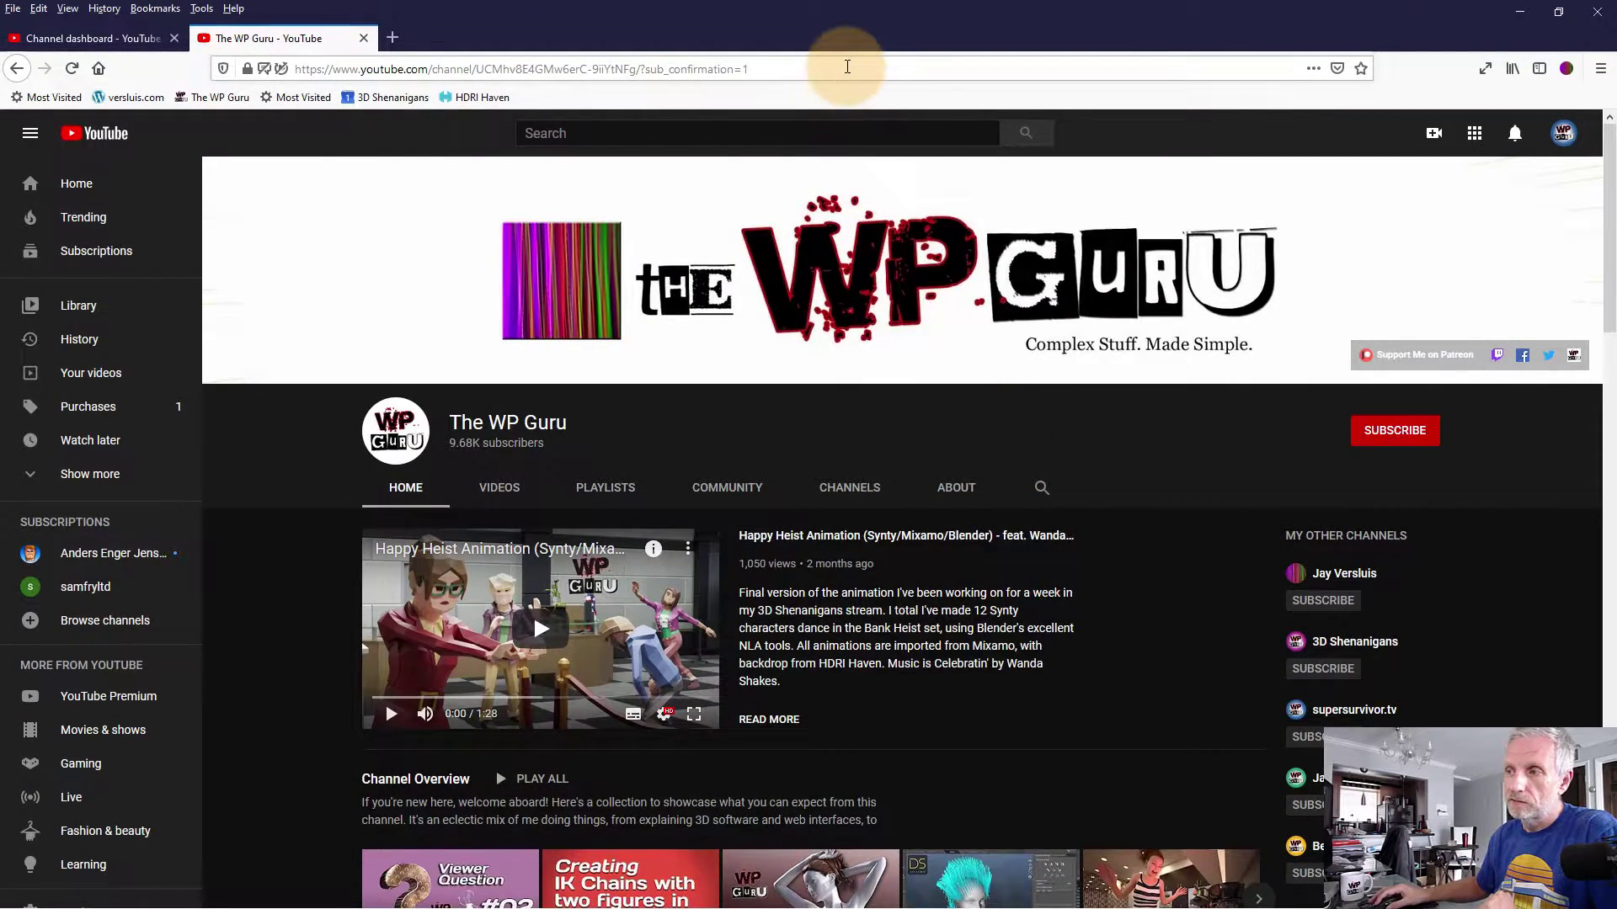
{"action": "left_click", "coordinate": [852, 66]}
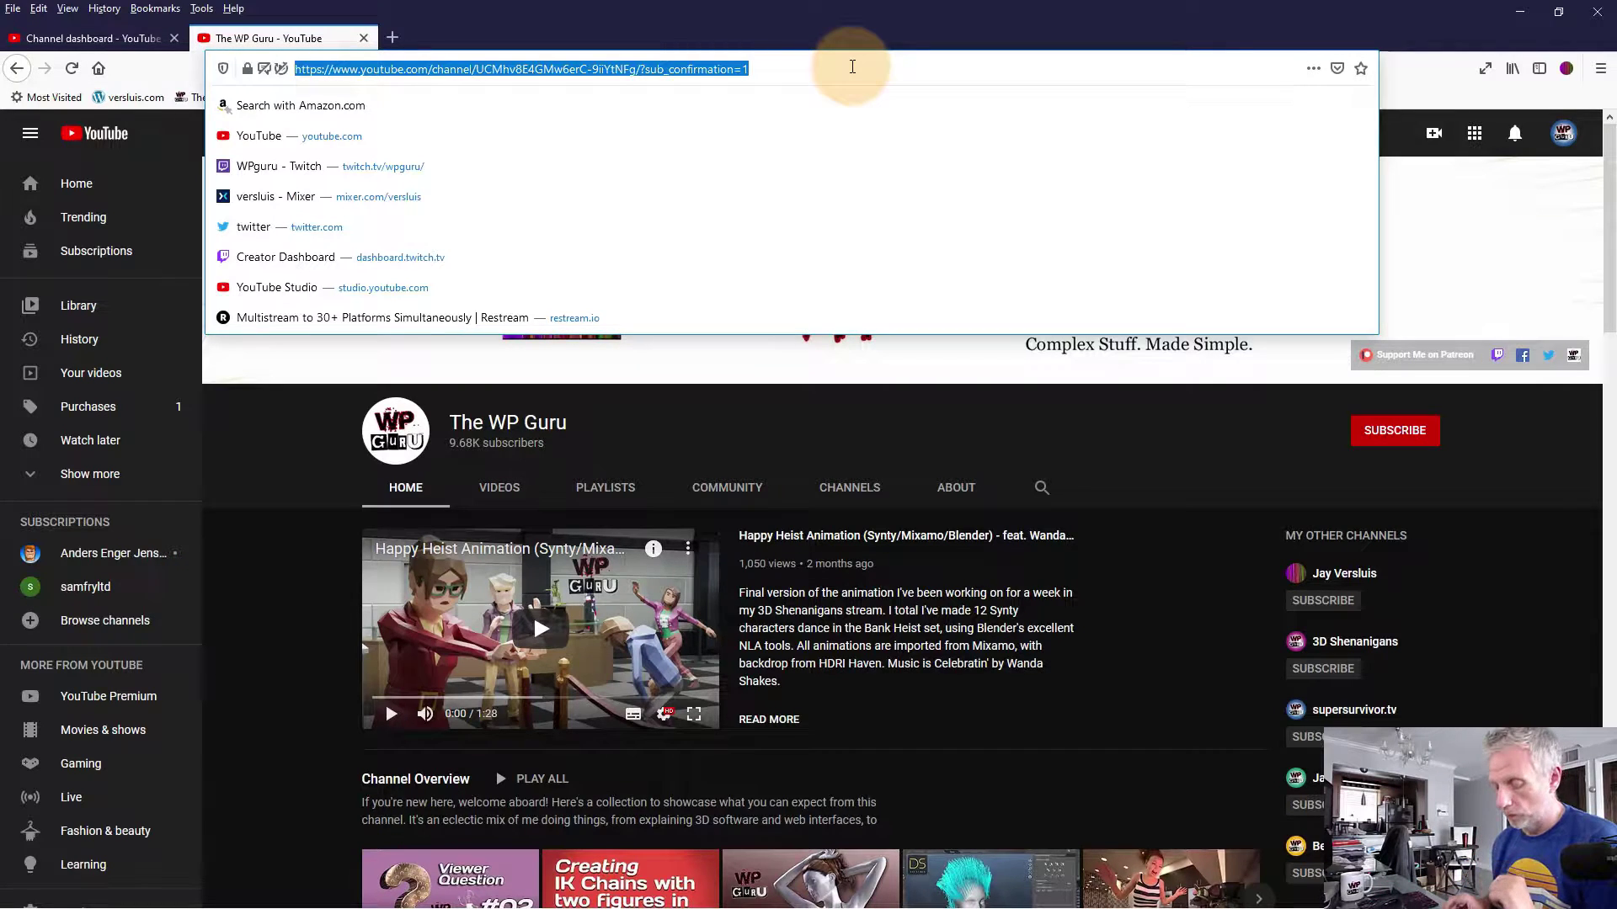
{"action": "key", "text": "Return"}
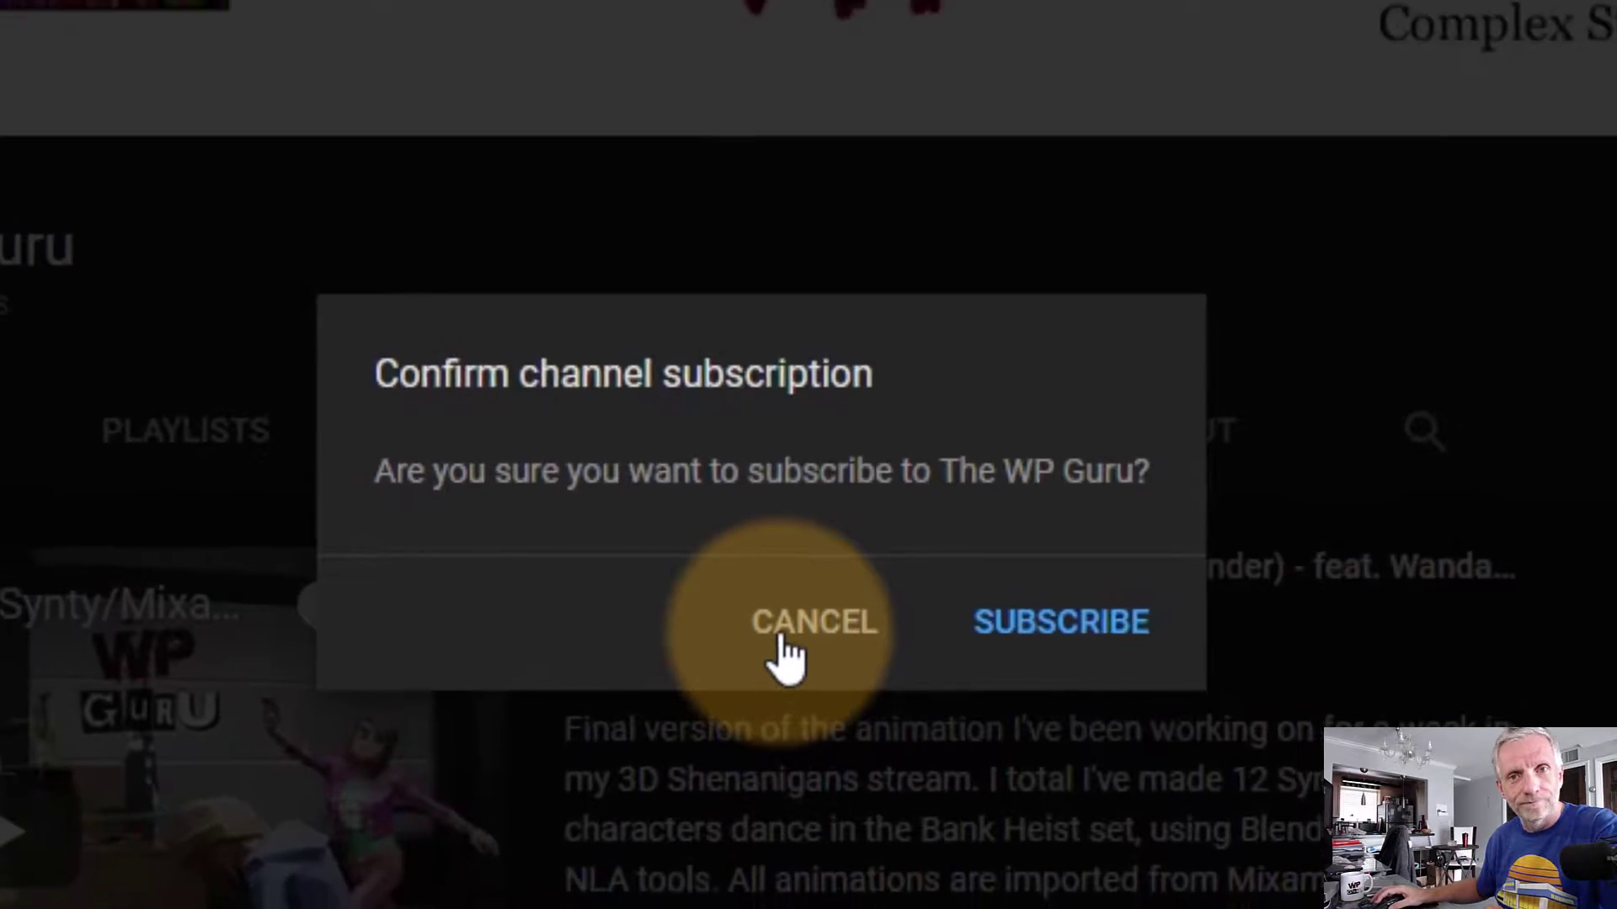
{"action": "left_click", "coordinate": [781, 647]}
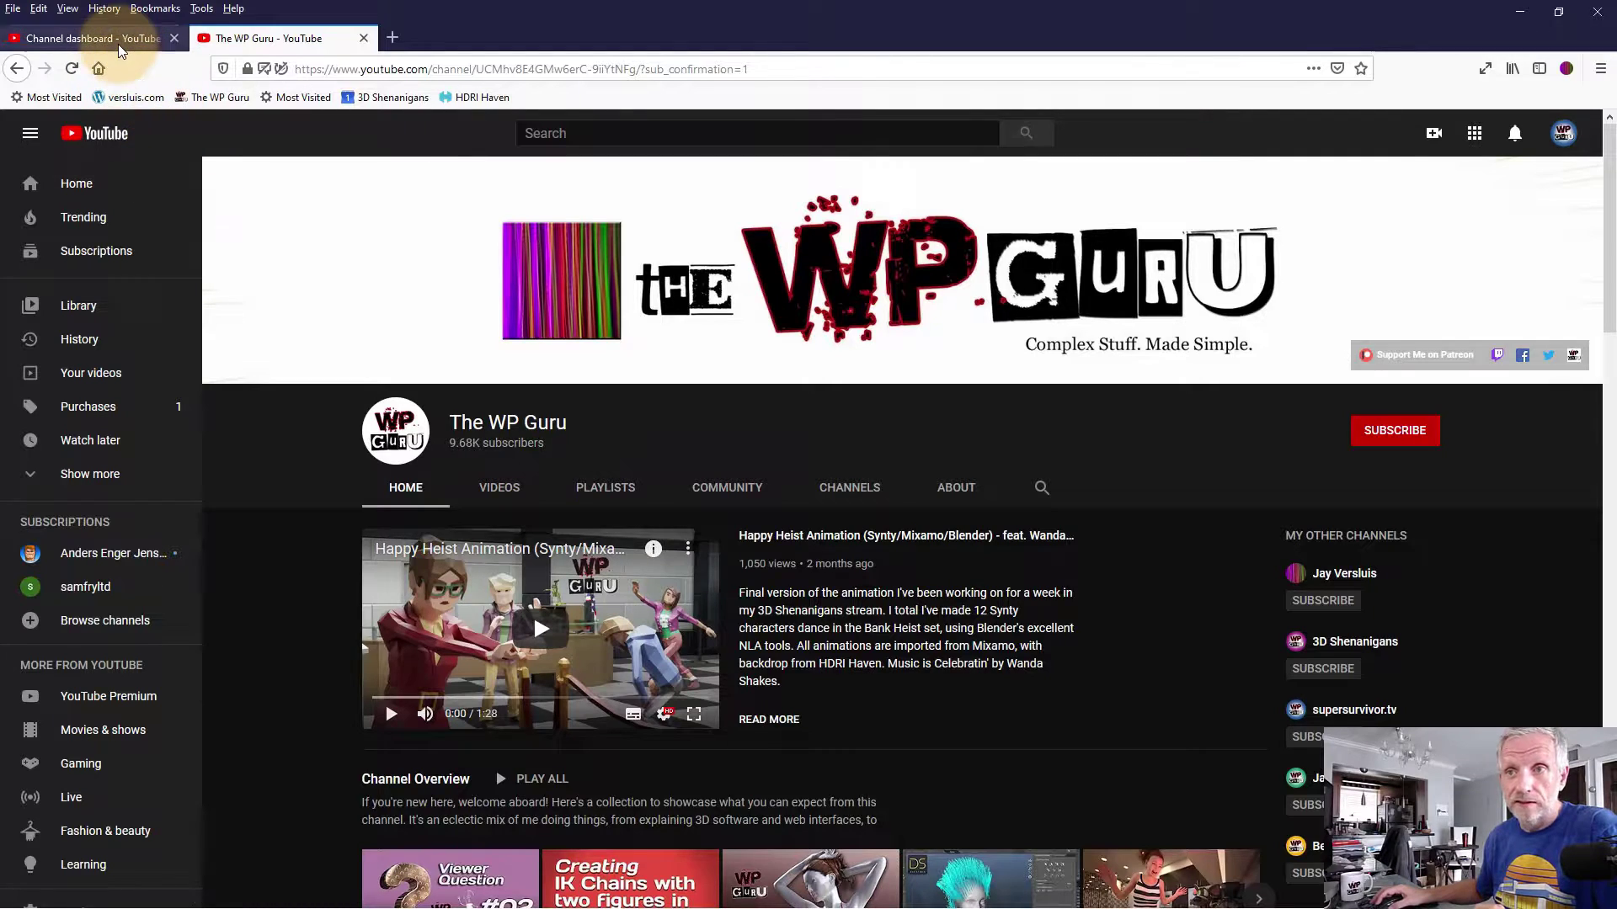
- Return to the Studio channel dashboard, open the channel's public page, then close that extra tab
{"action": "left_click", "coordinate": [118, 44]}
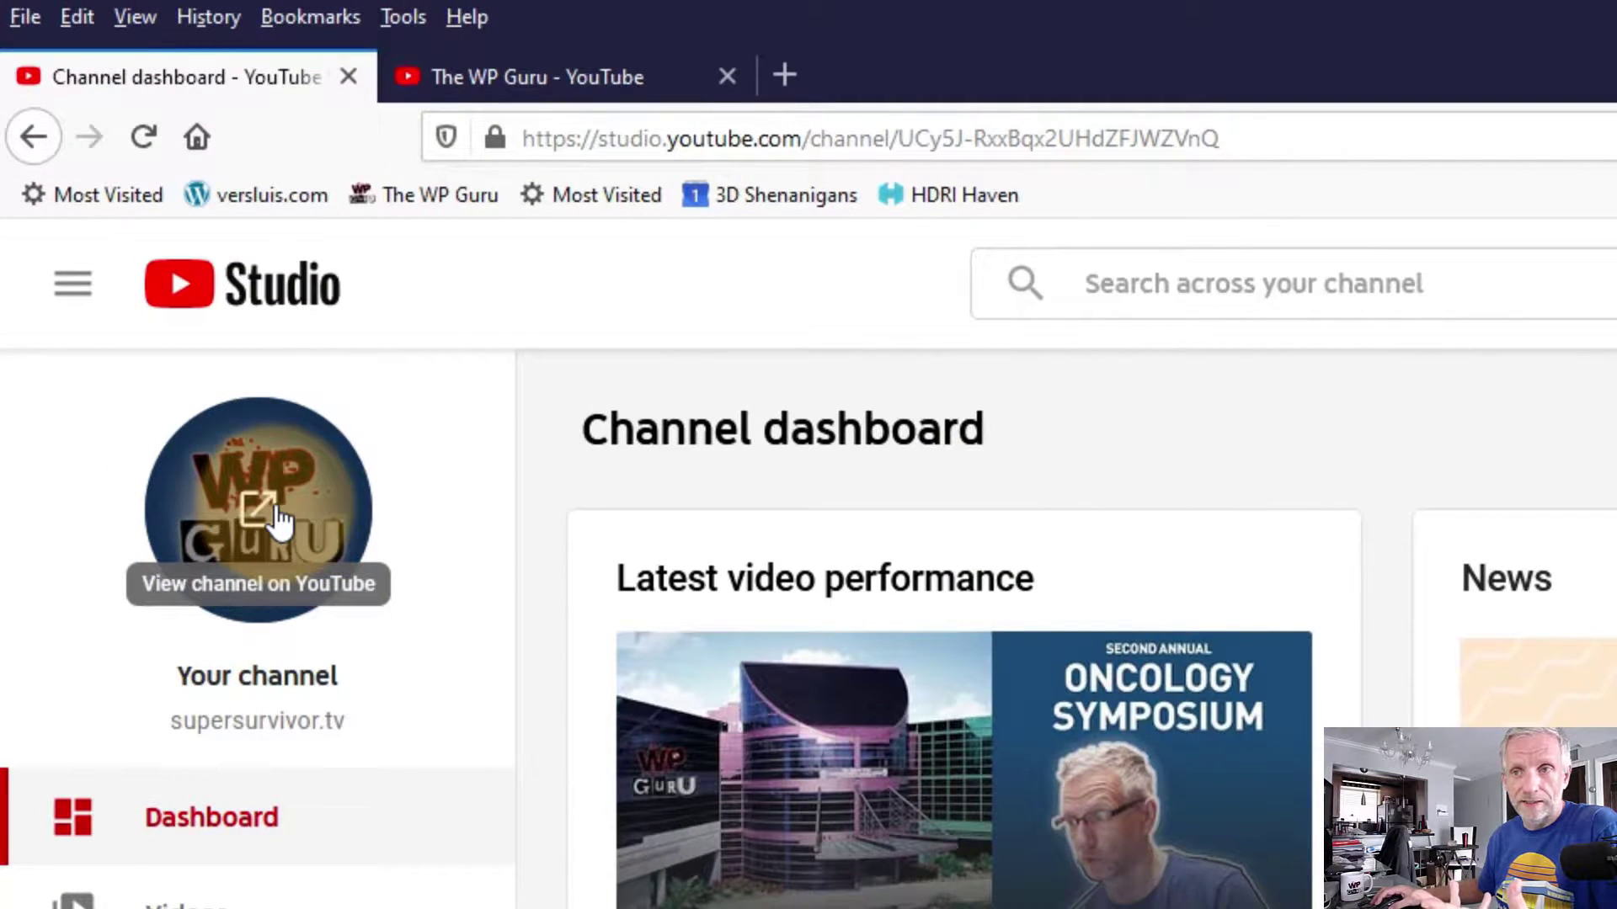
{"action": "left_click", "coordinate": [278, 520]}
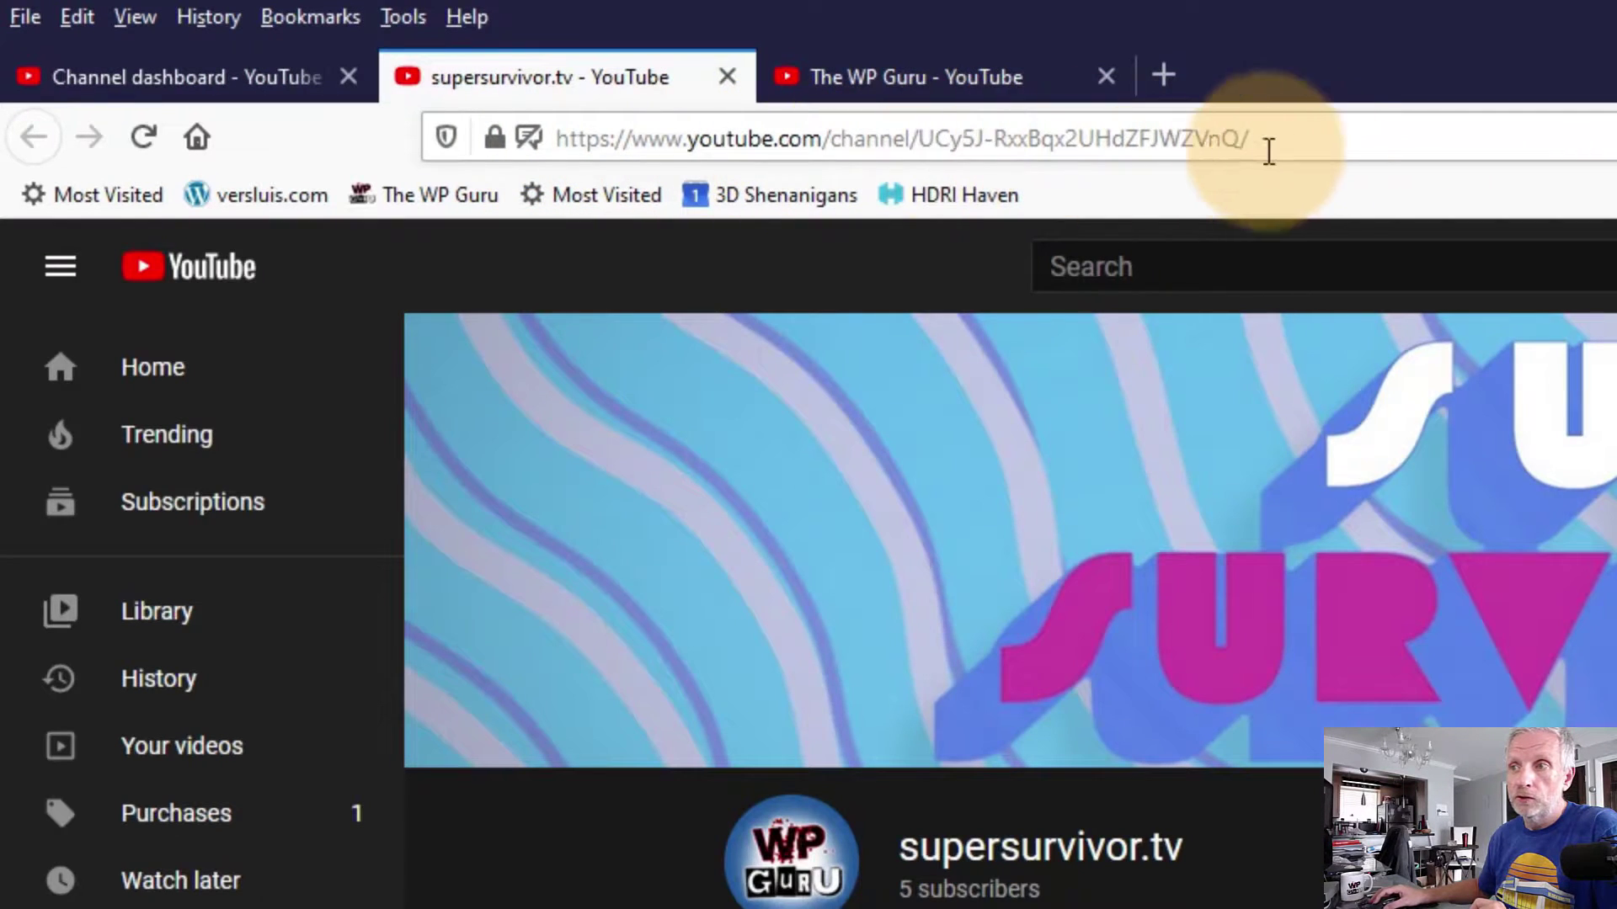
{"action": "left_click", "coordinate": [728, 77]}
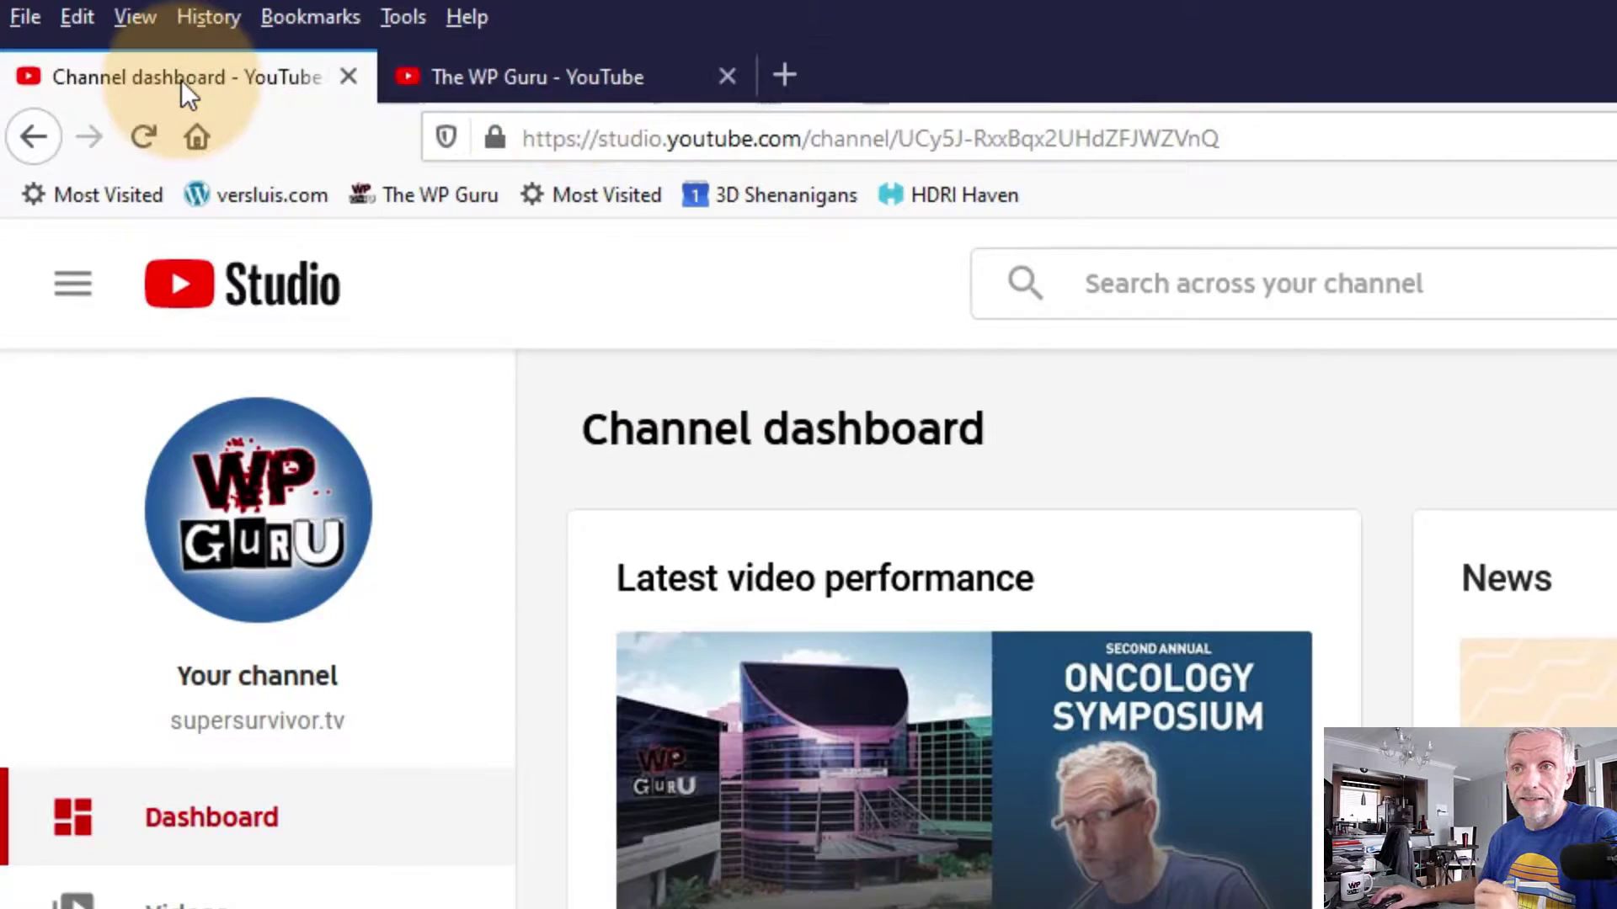
- Go to the YouTube home page and open YouTube Studio from the account menu
{"action": "left_click", "coordinate": [758, 148]}
{"action": "type", "text": "you"}
{"action": "key", "text": "Return"}
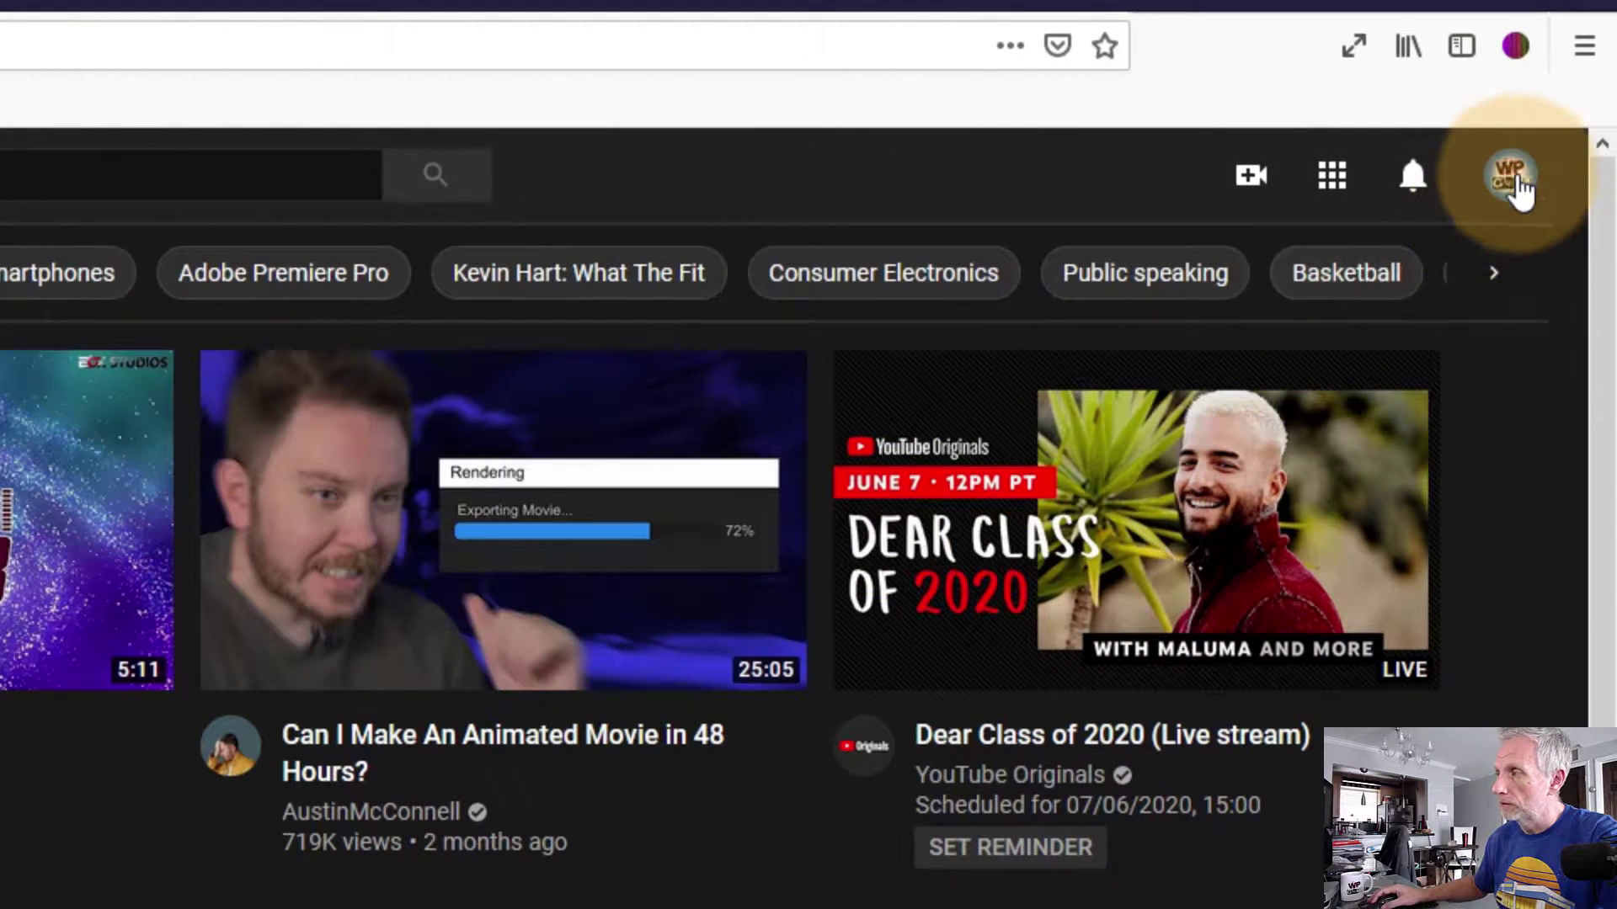
{"action": "left_click", "coordinate": [1516, 188]}
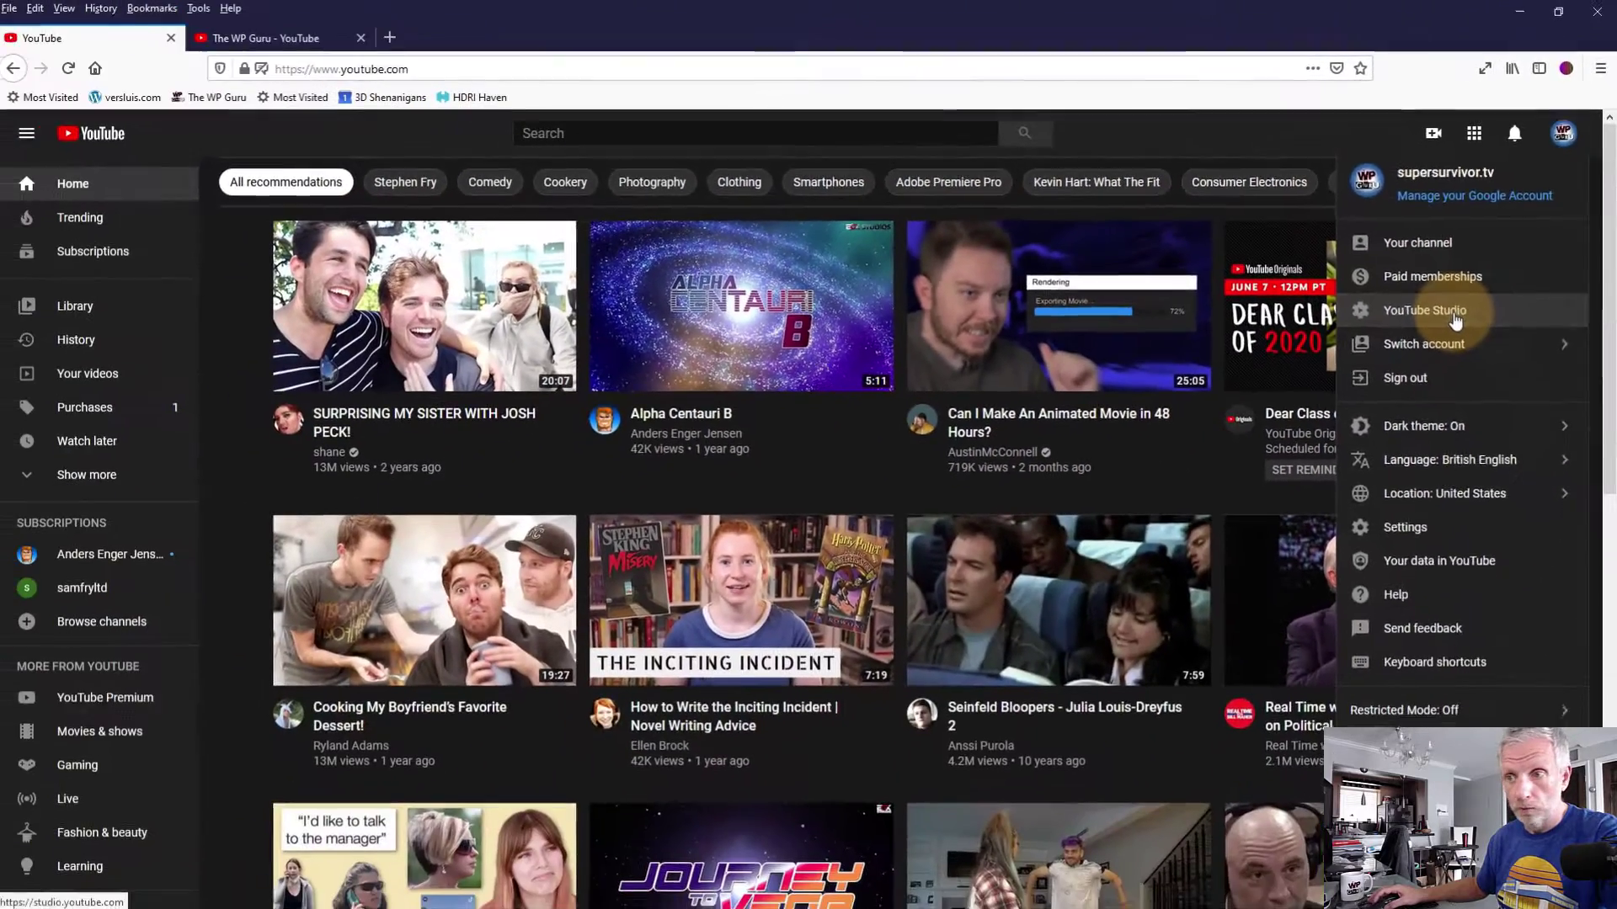
{"action": "left_click", "coordinate": [1294, 547]}
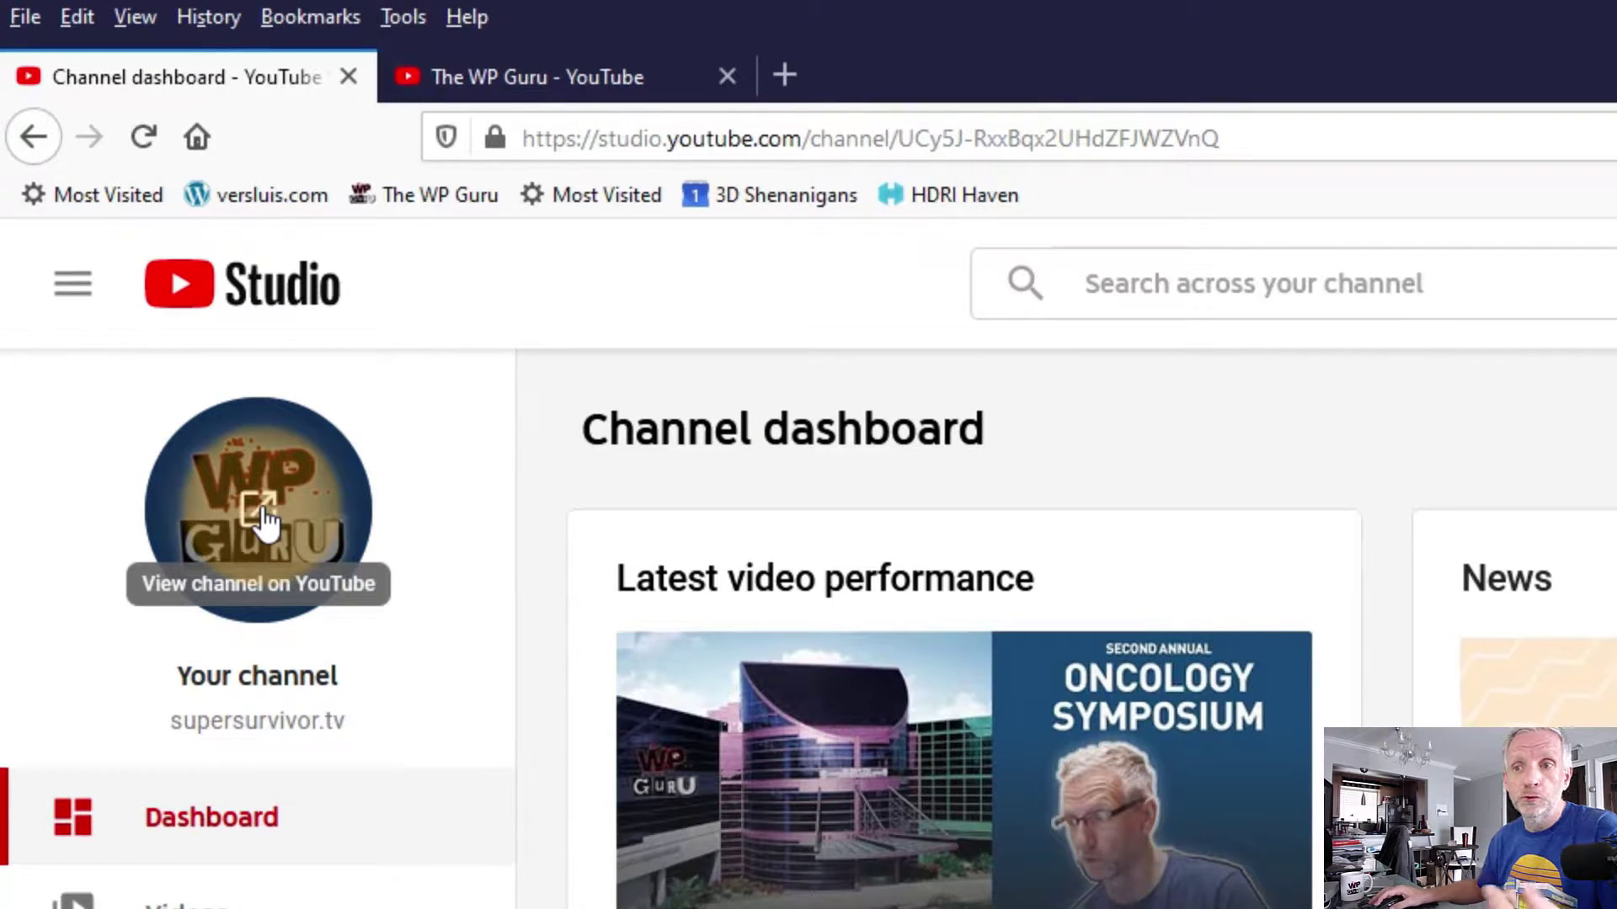
- Open the supersurvivor.tv public channel page in a new tab and copy its address
{"action": "left_click", "coordinate": [263, 519]}
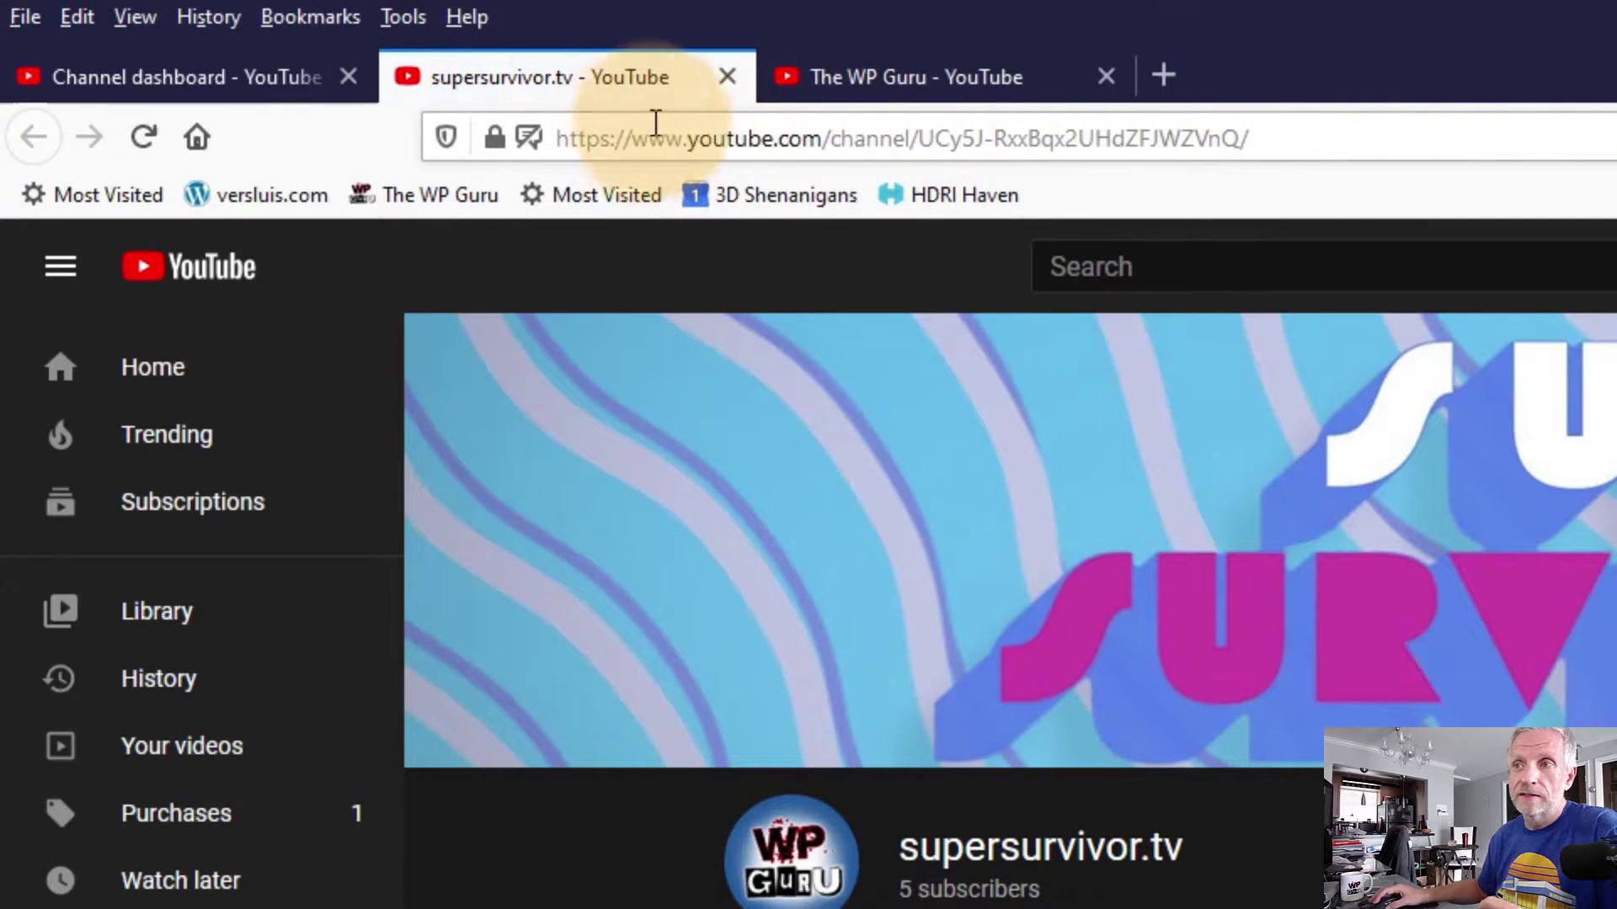
{"action": "left_click", "coordinate": [1314, 137]}
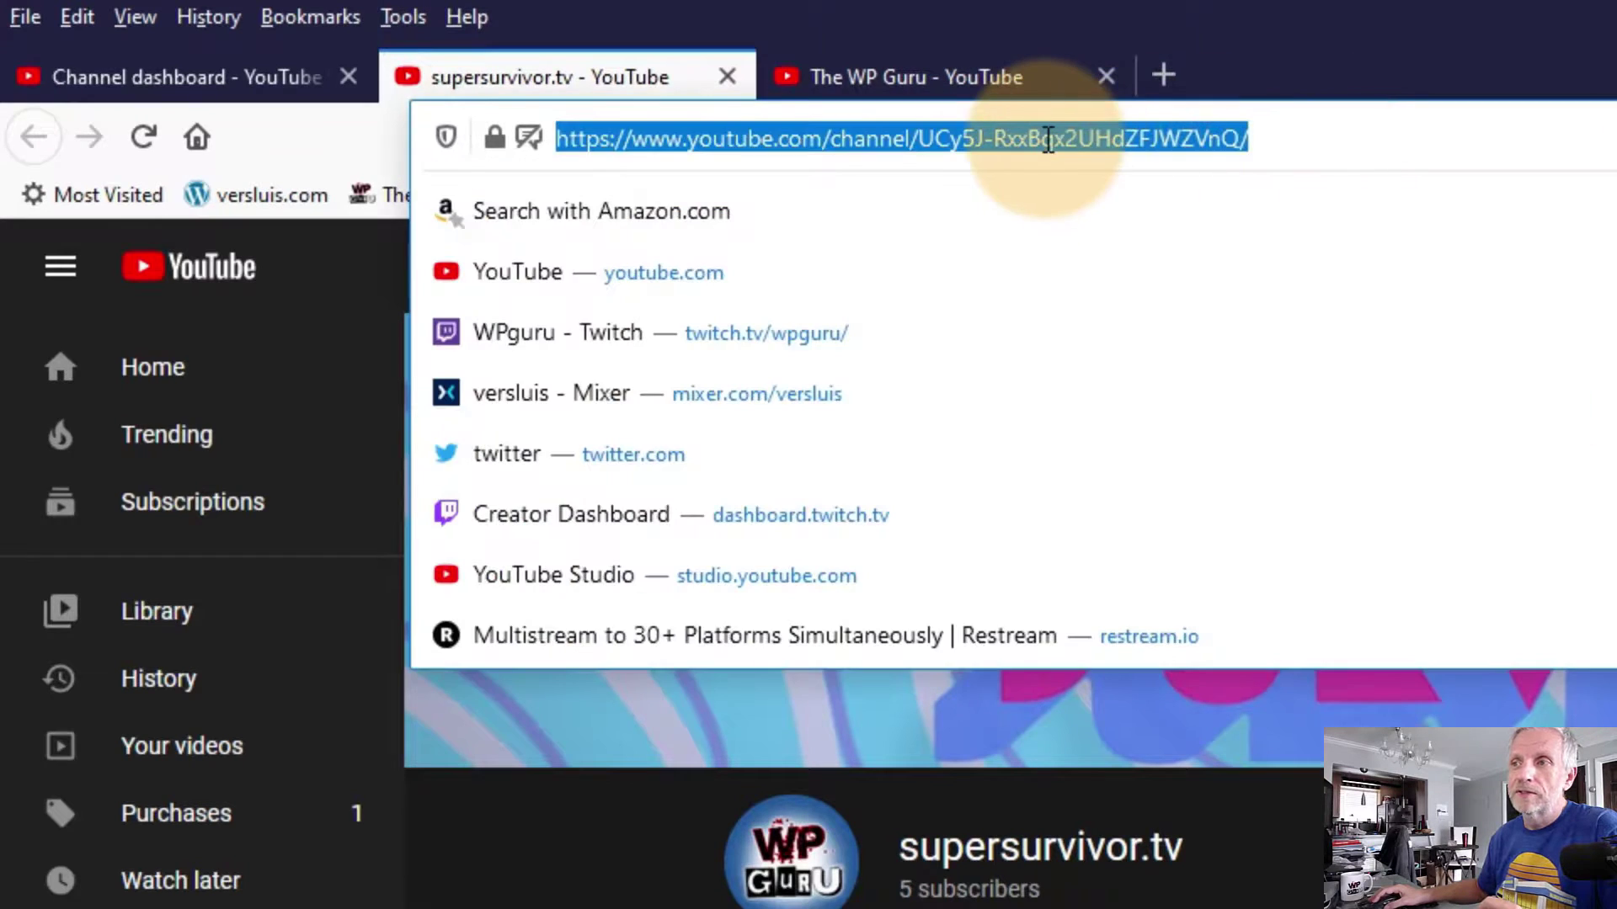
{"action": "right_click", "coordinate": [1059, 134]}
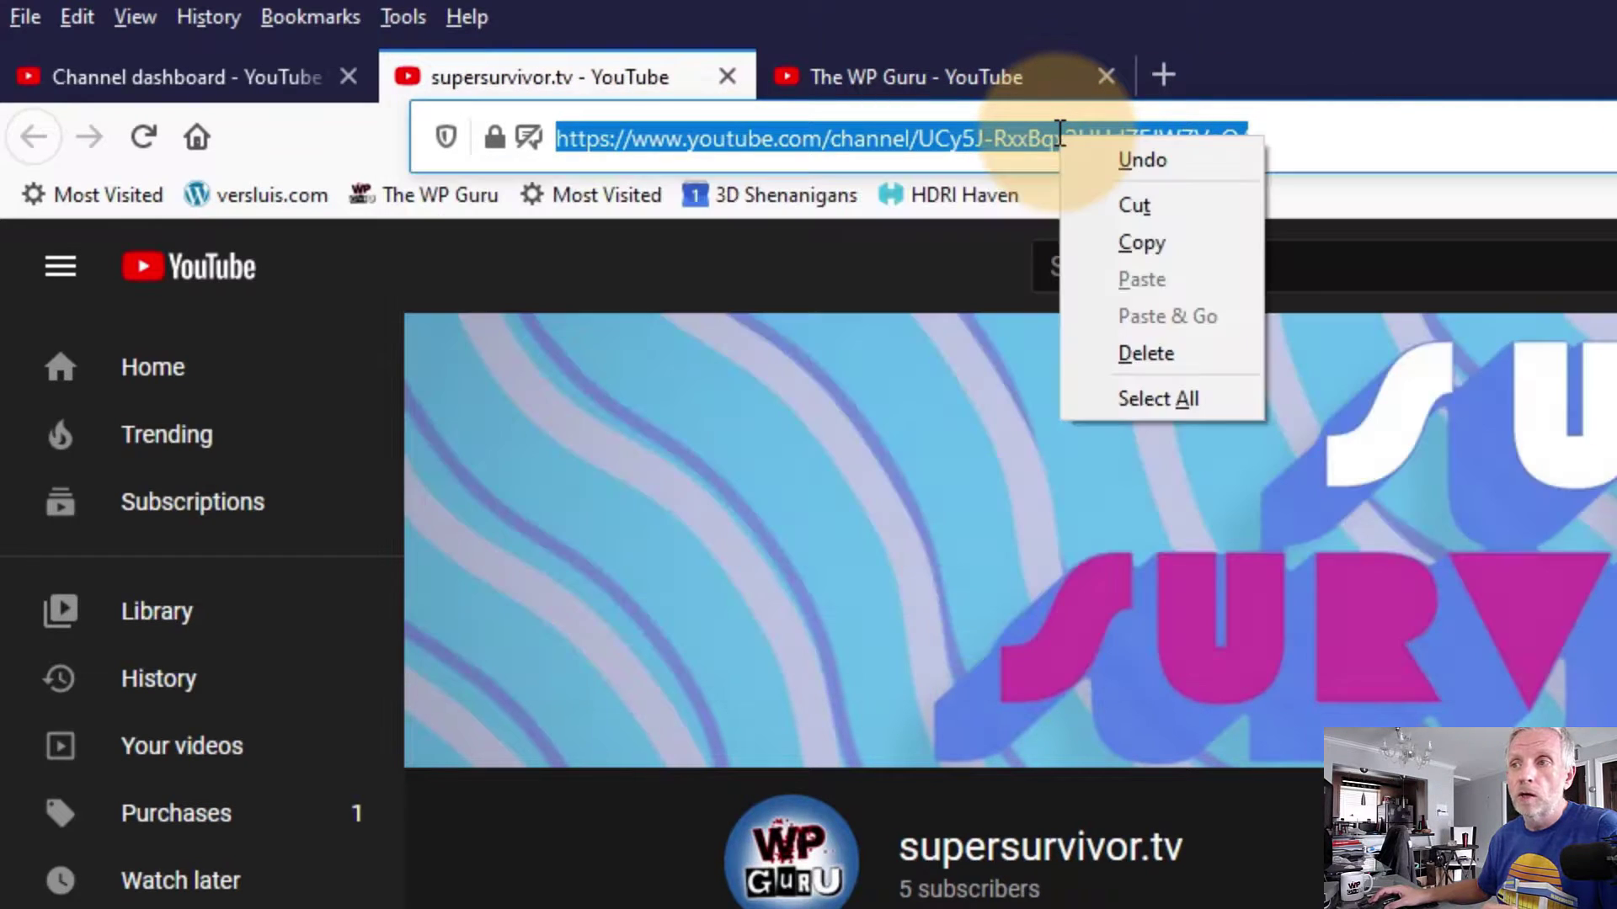
{"action": "left_click", "coordinate": [1156, 241]}
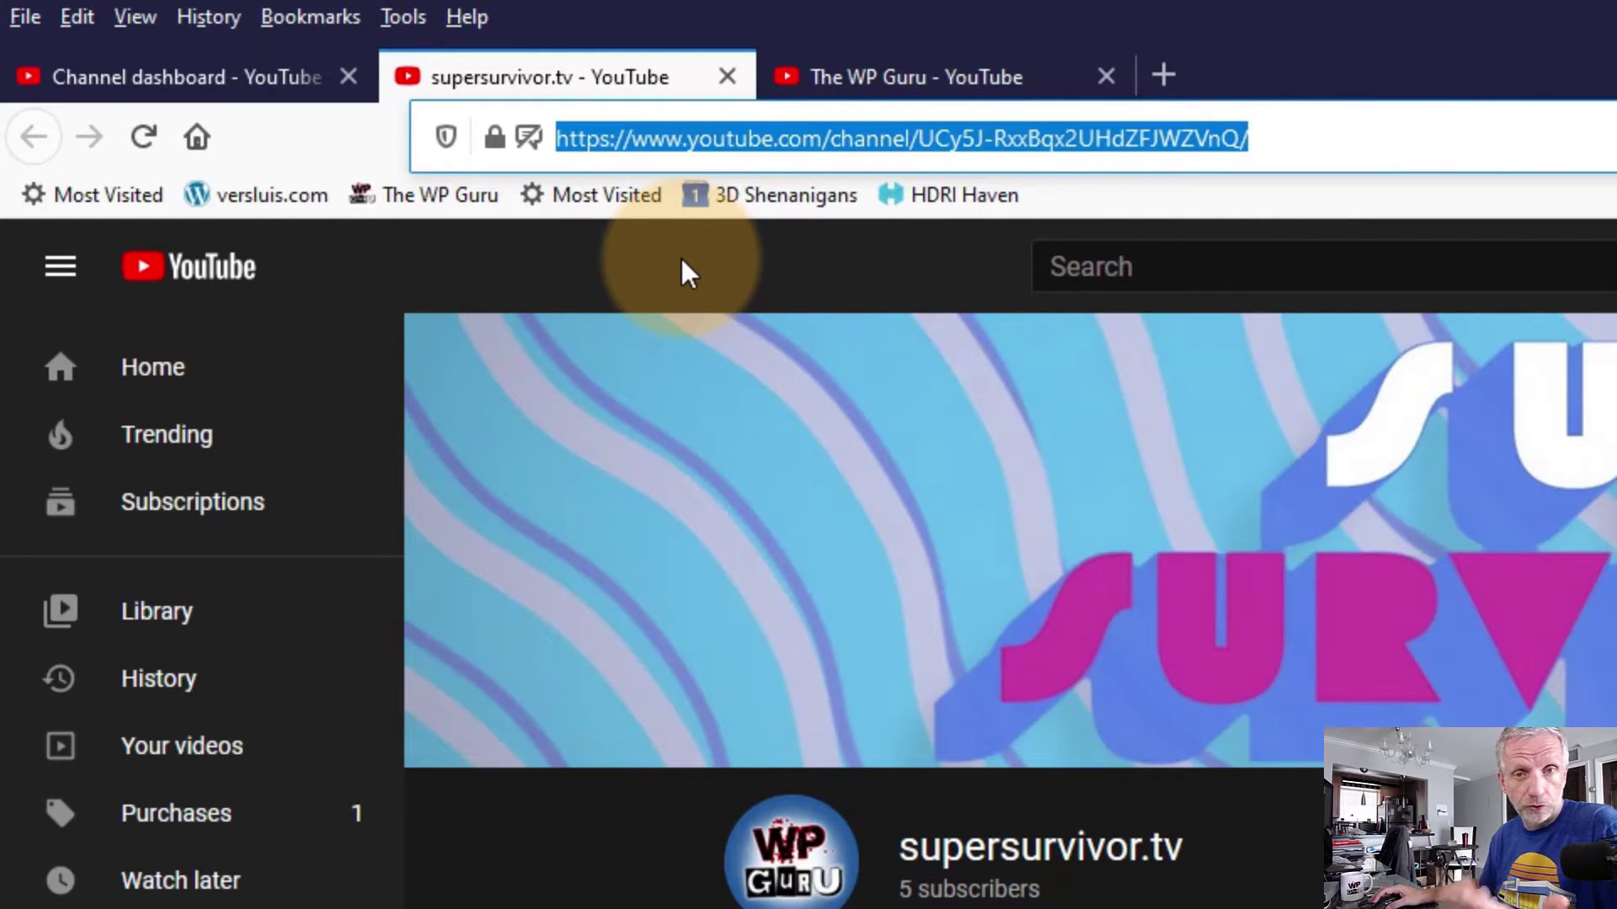
- Append ?sub_confirmation=1 to the channel address, correcting the misspelled parameter
{"action": "left_click", "coordinate": [1353, 131]}
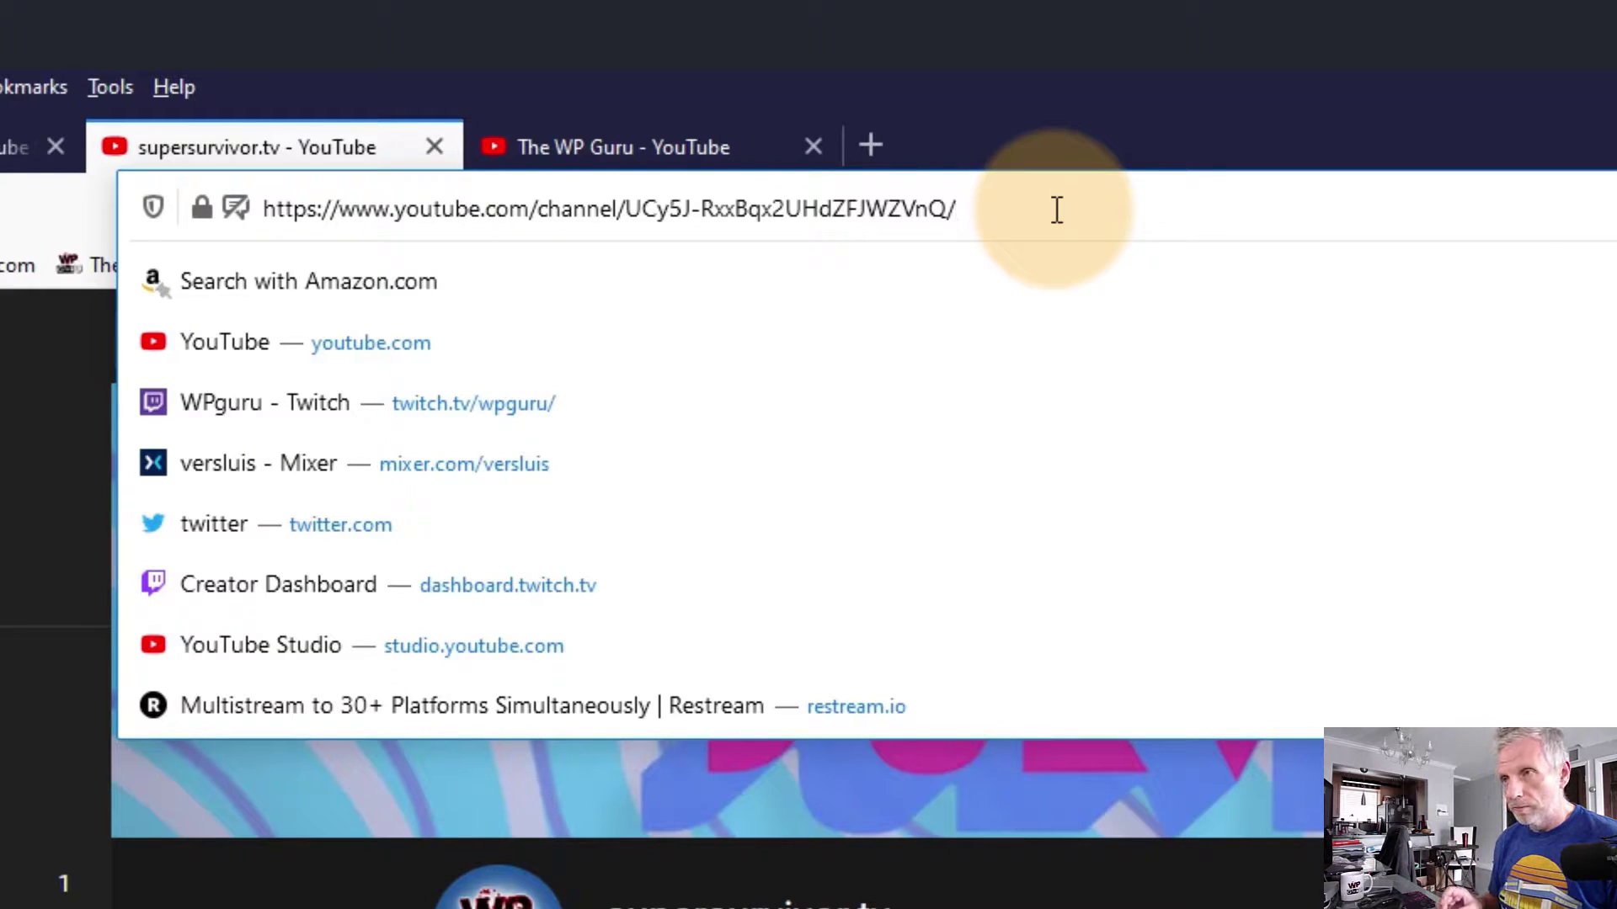
{"action": "type", "text": "?sub"}
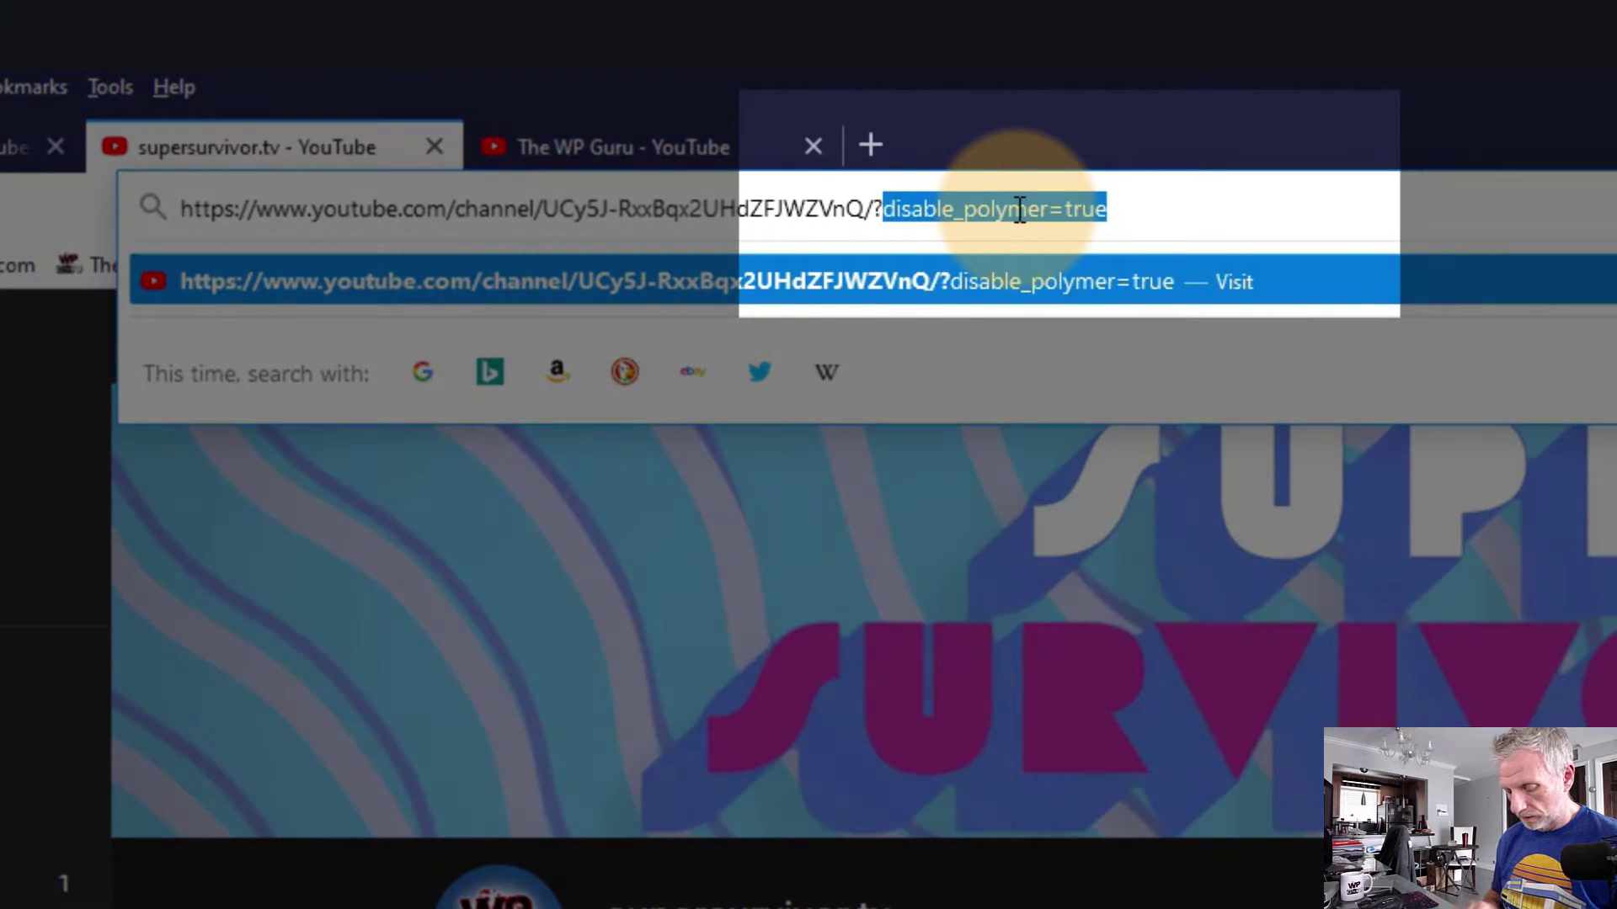
{"action": "type", "text": "_conformation"}
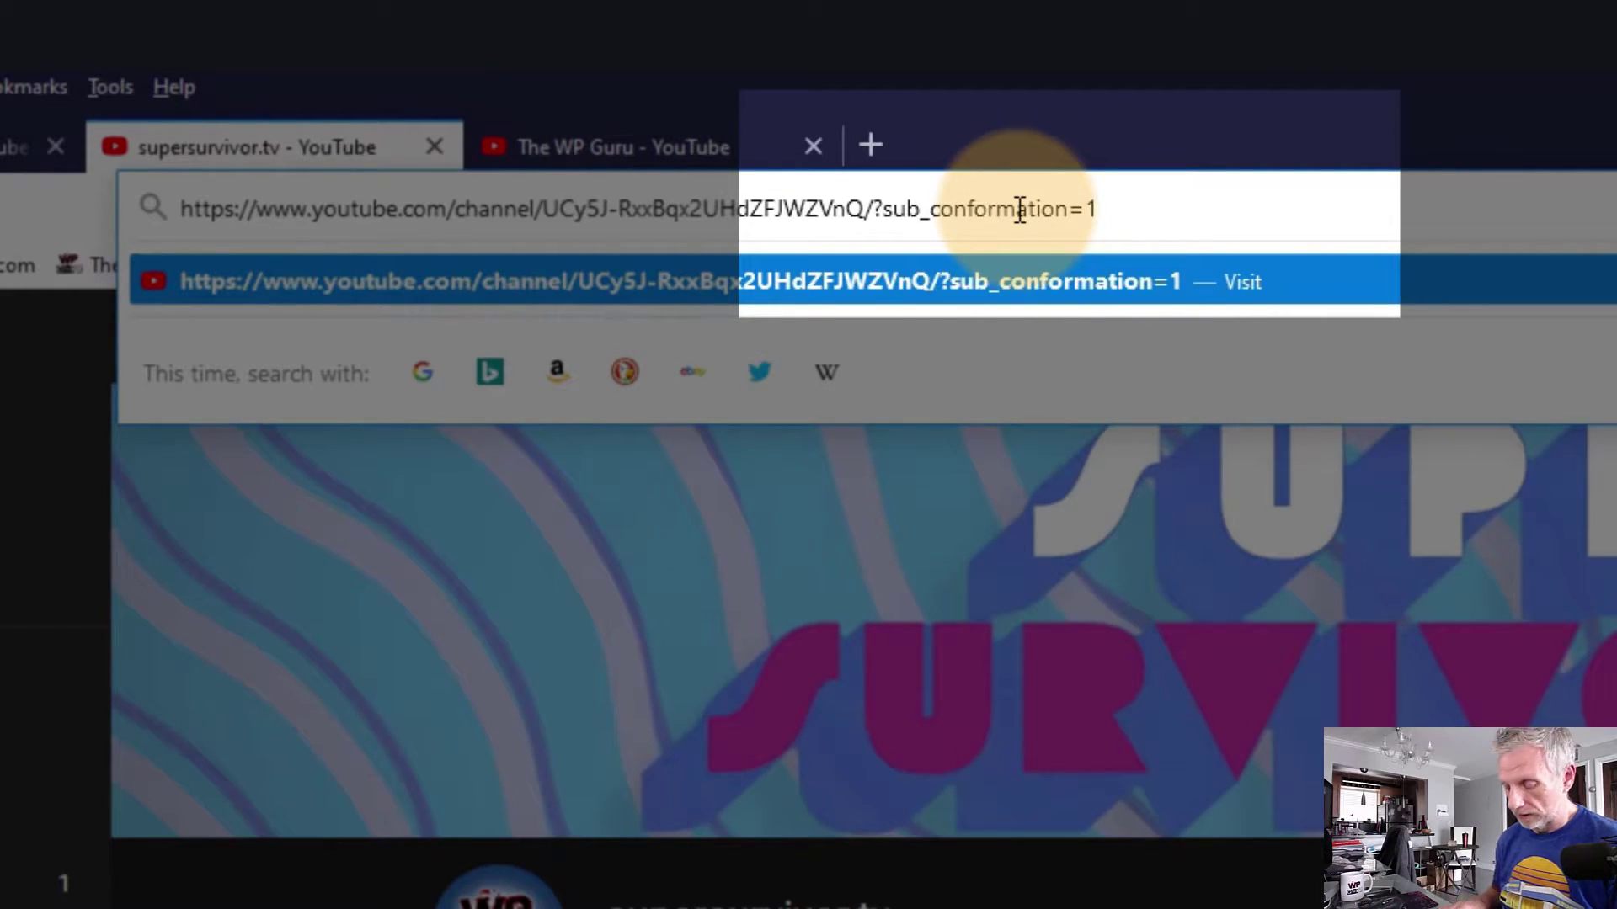
{"action": "key", "text": "Left"}
{"action": "key", "text": "Left"}
{"action": "key", "text": "Left"}
{"action": "key", "text": "Left"}
{"action": "key", "text": "Left"}
{"action": "key", "text": "Left"}
{"action": "key", "text": "Left"}
{"action": "key", "text": "Left"}
{"action": "key", "text": "Left"}
{"action": "key", "text": "BackSpace"}
{"action": "type", "text": "i"}
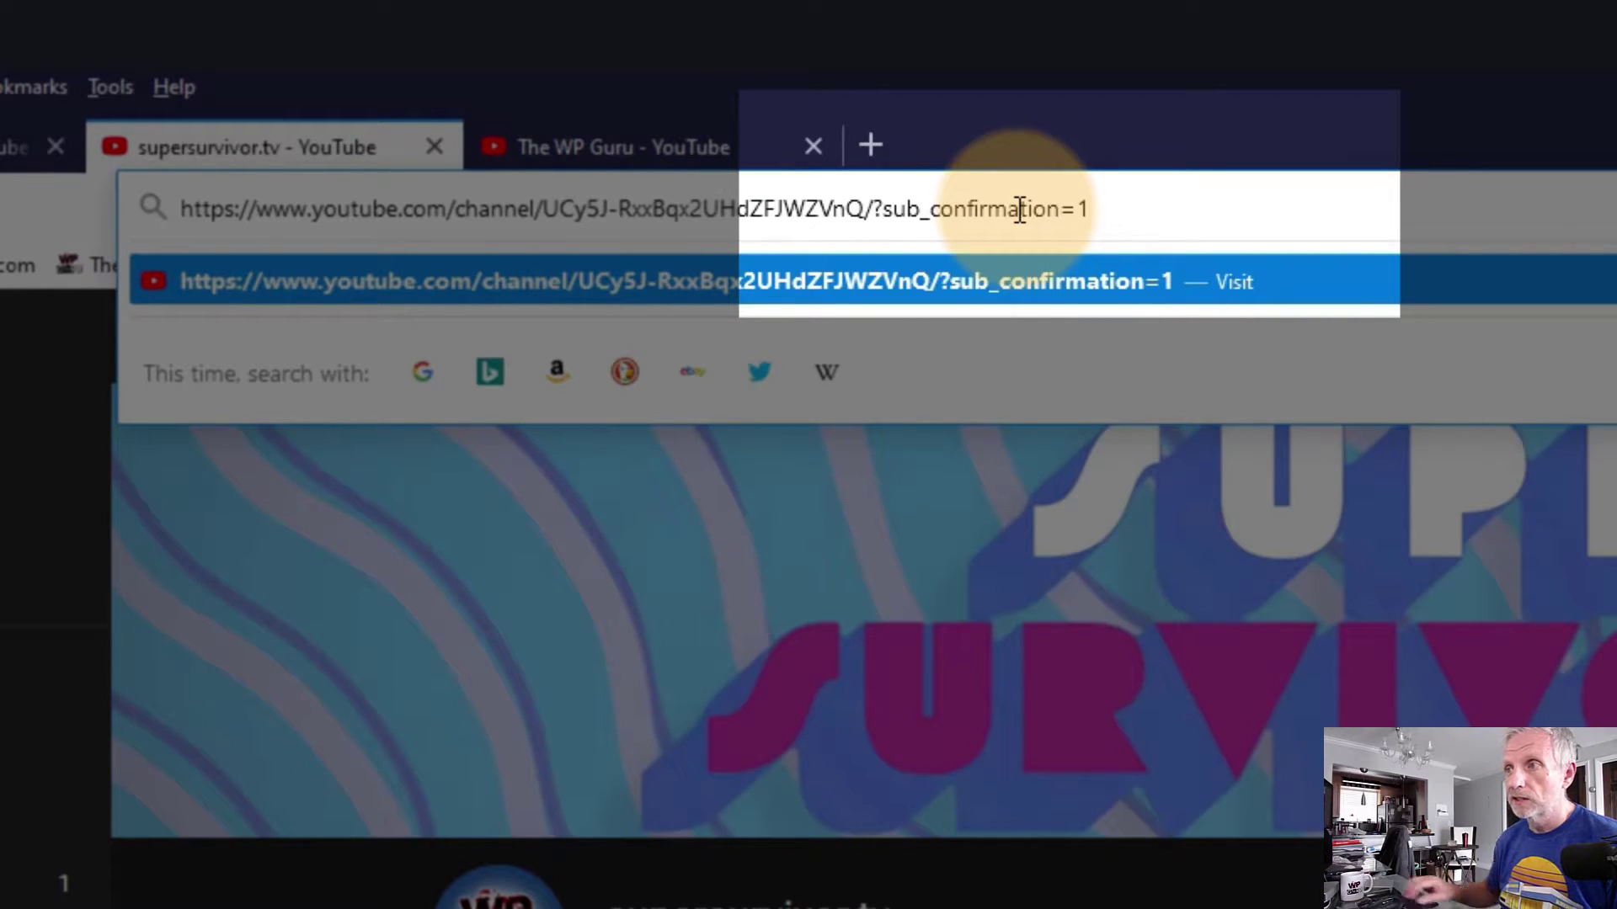
{"action": "left_click", "coordinate": [1180, 207]}
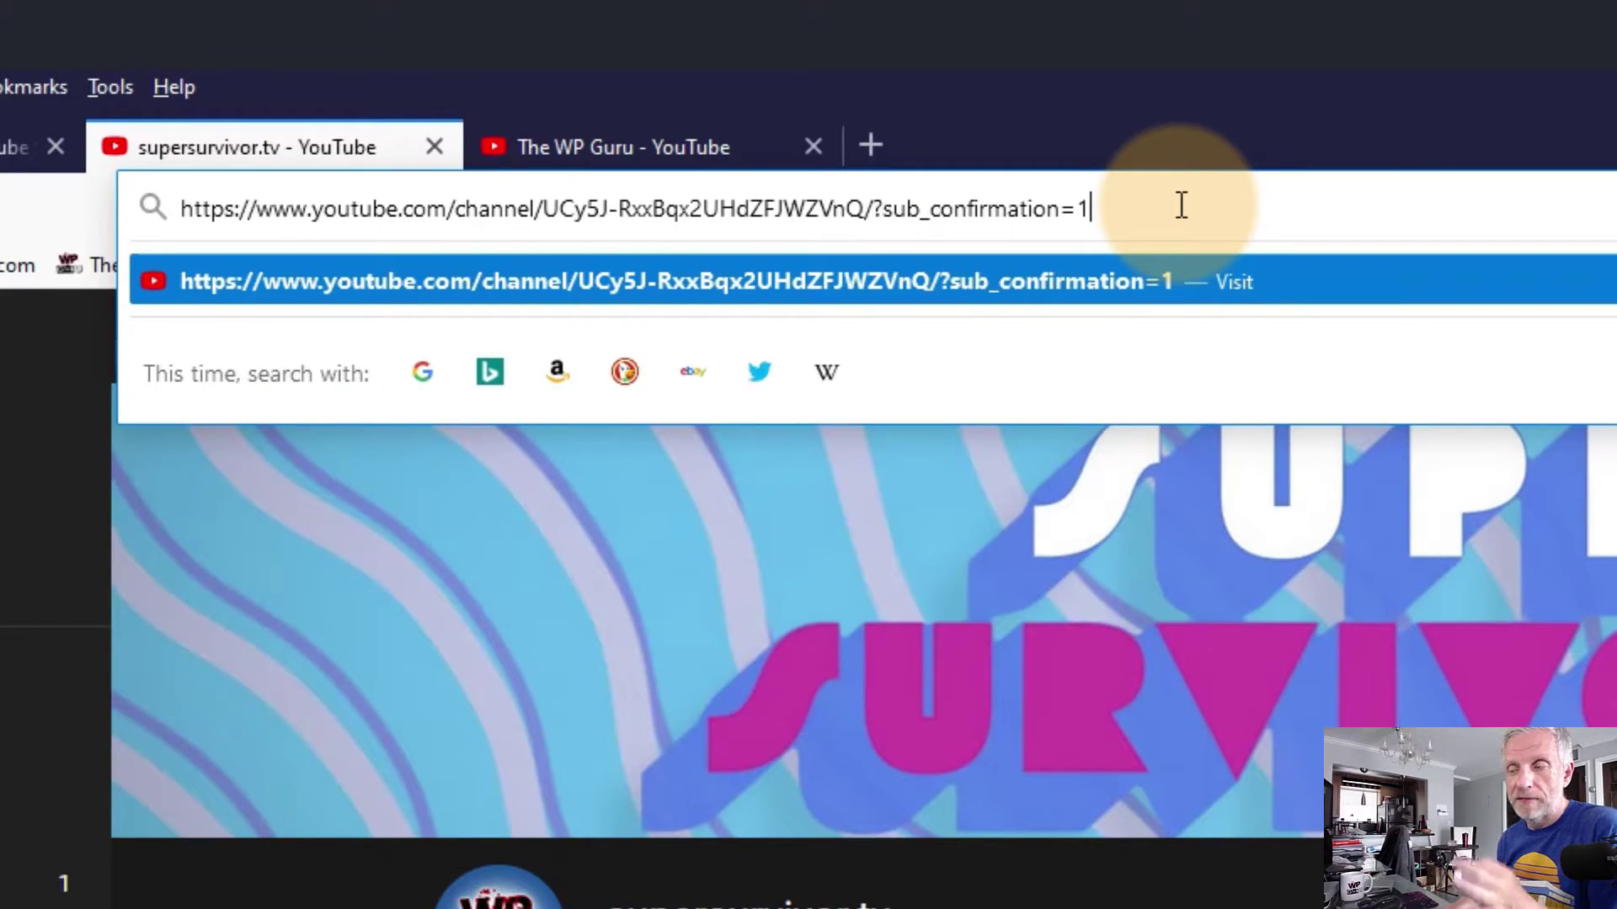
- Load the supersurvivor.tv link ending in ?sub_confirmation=1
{"action": "left_click_drag", "start_coordinate": [1181, 206], "coordinate": [161, 206]}
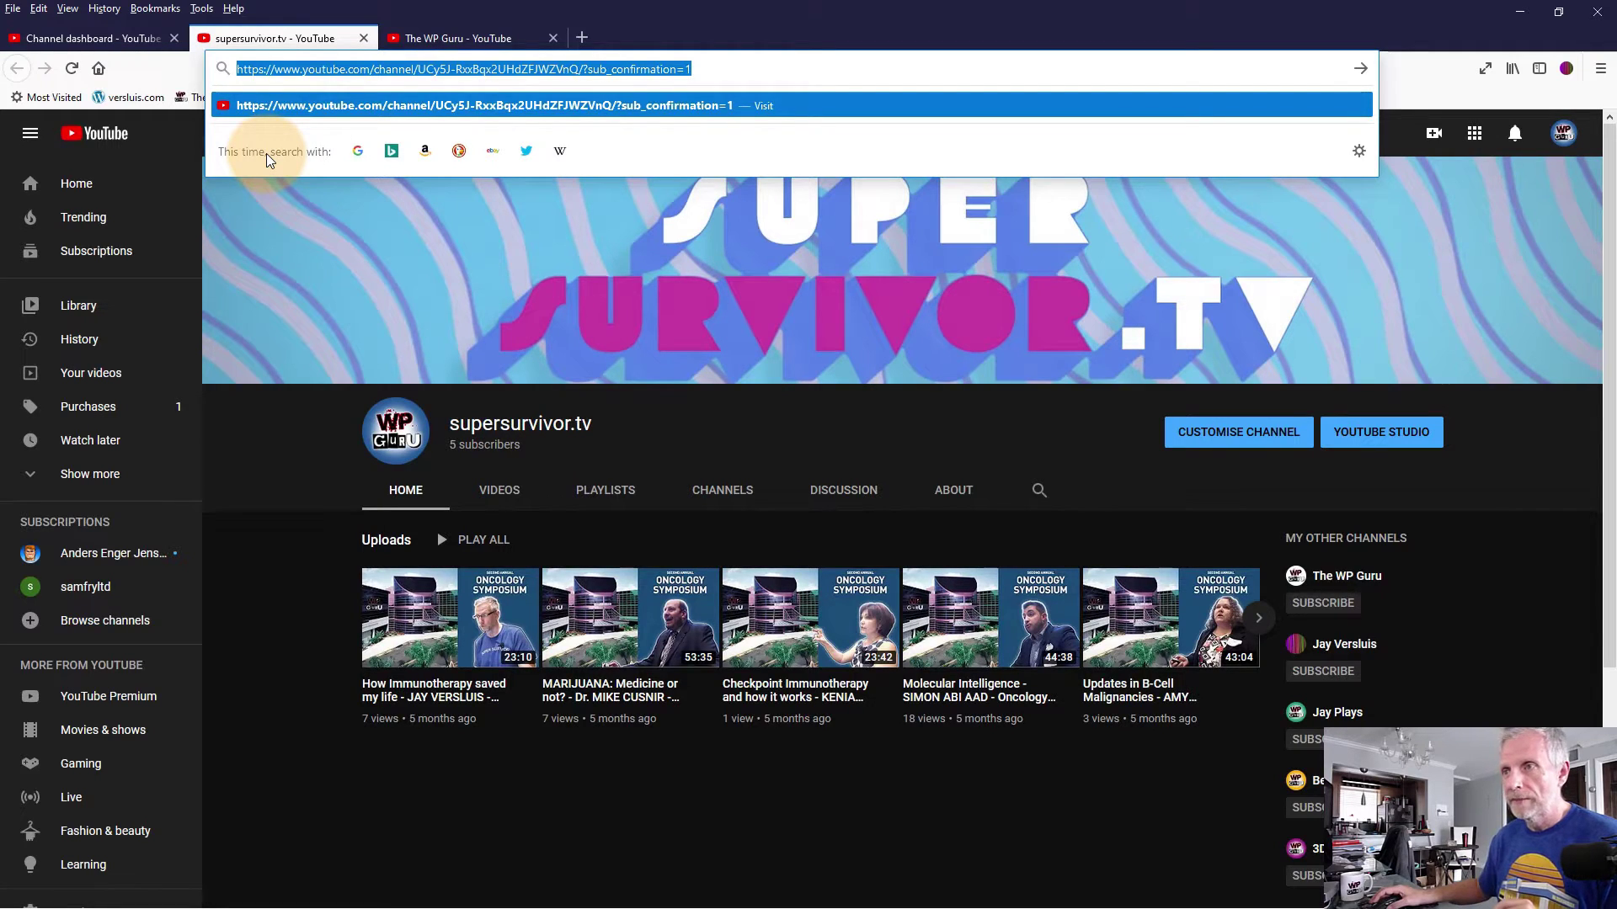
{"action": "left_click", "coordinate": [726, 62]}
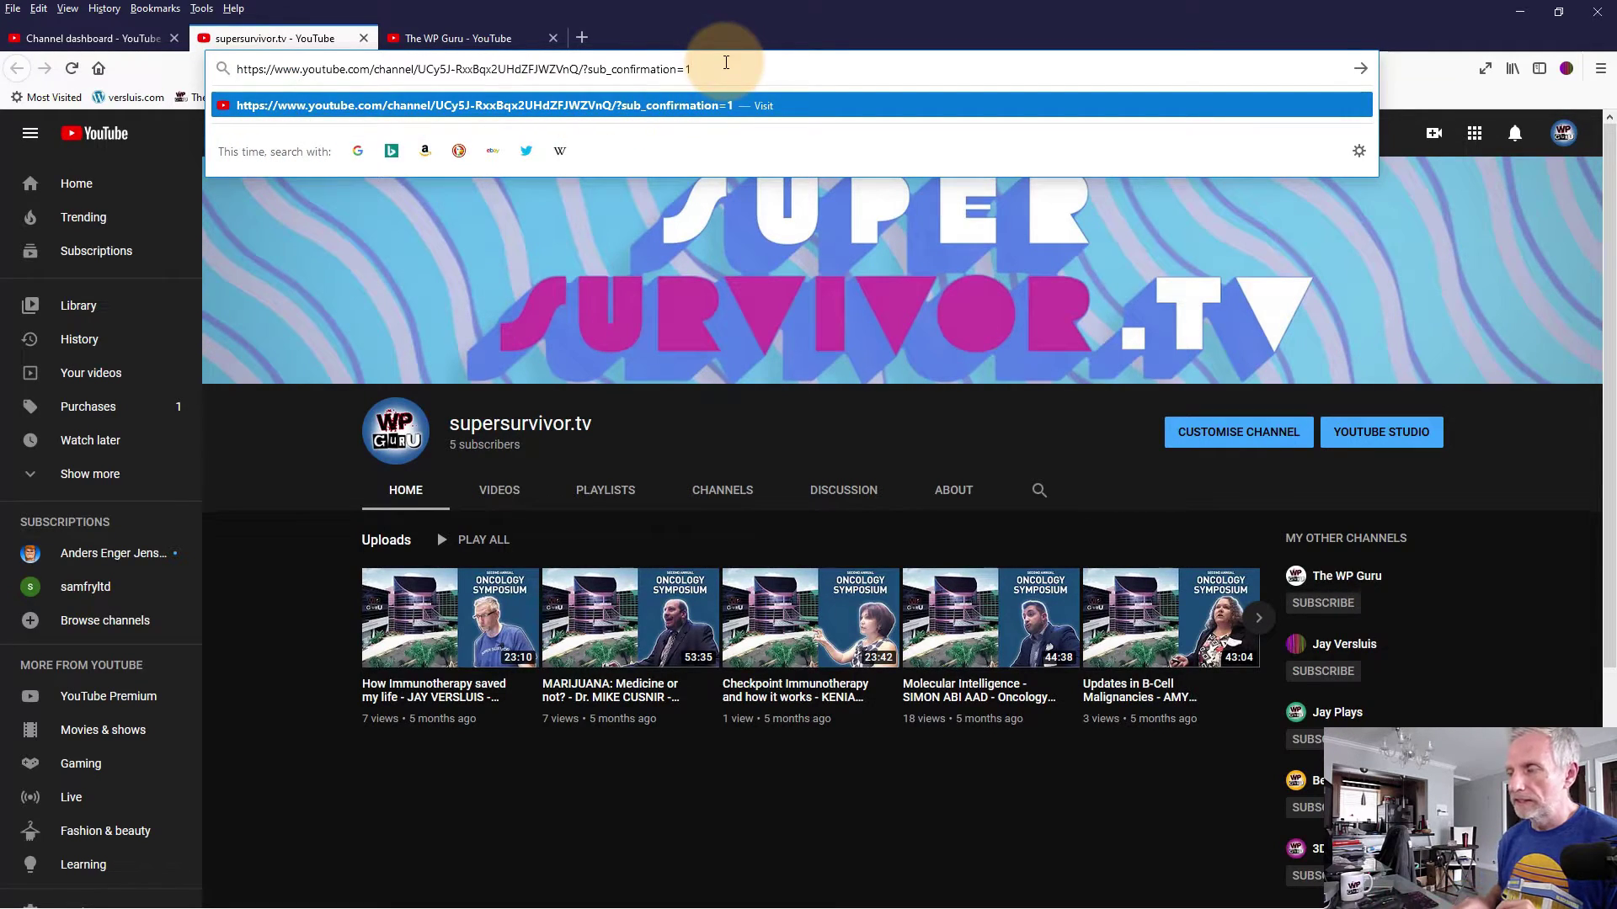
{"action": "key", "text": "Return"}
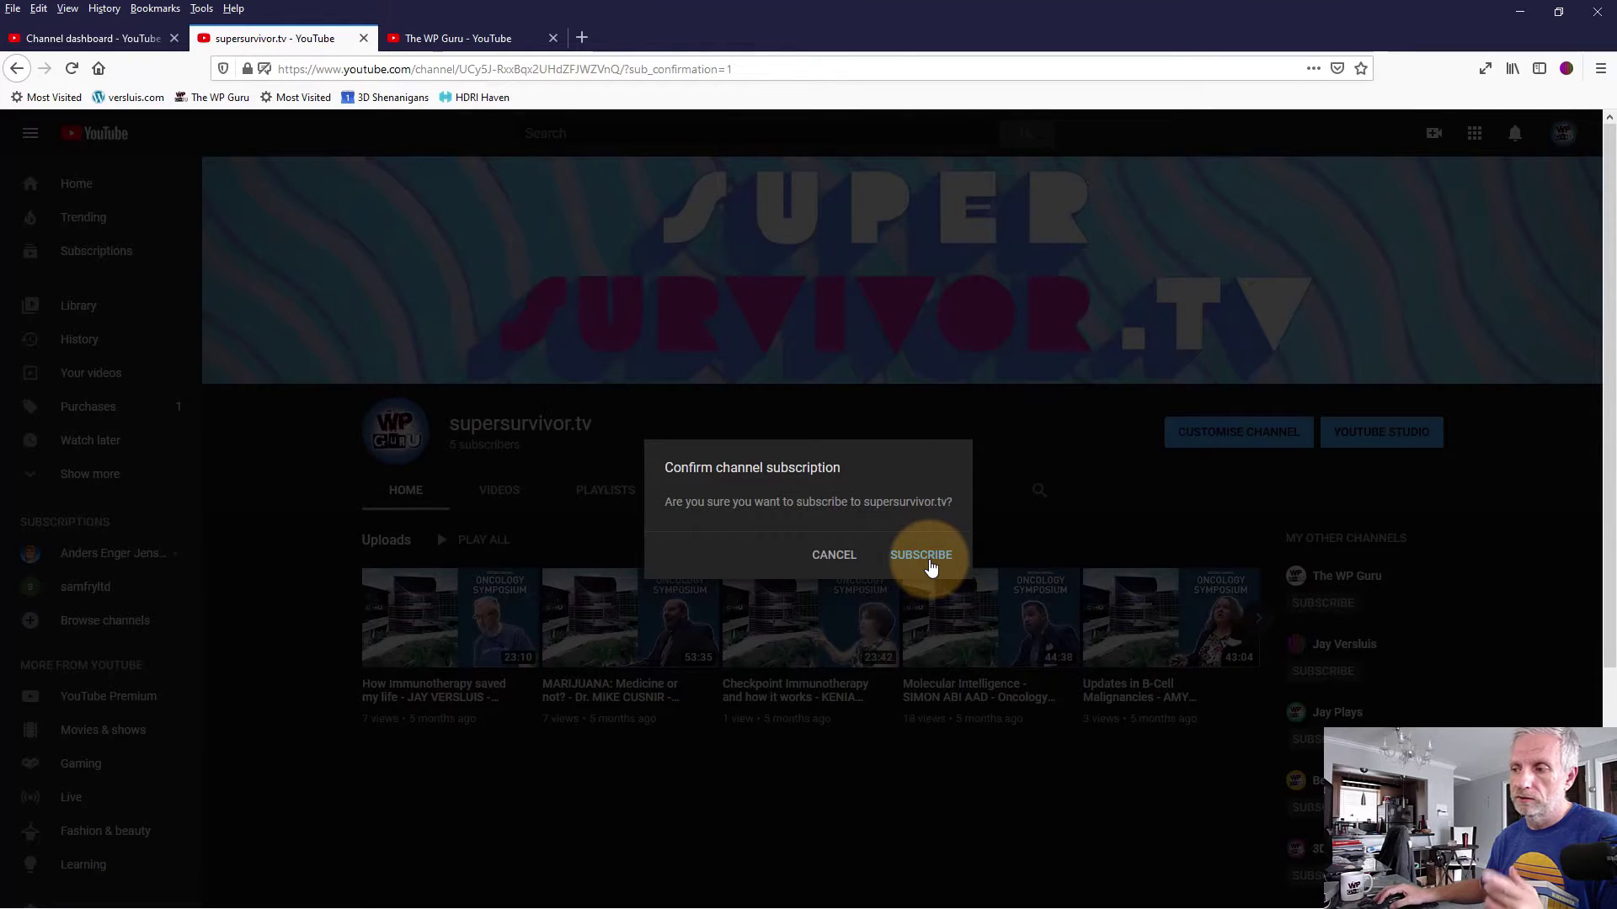
- Confirm subscribing, dismiss the 'You may not subscribe to yourself' error, and return to The WP Guru tab
{"action": "left_click", "coordinate": [922, 555]}
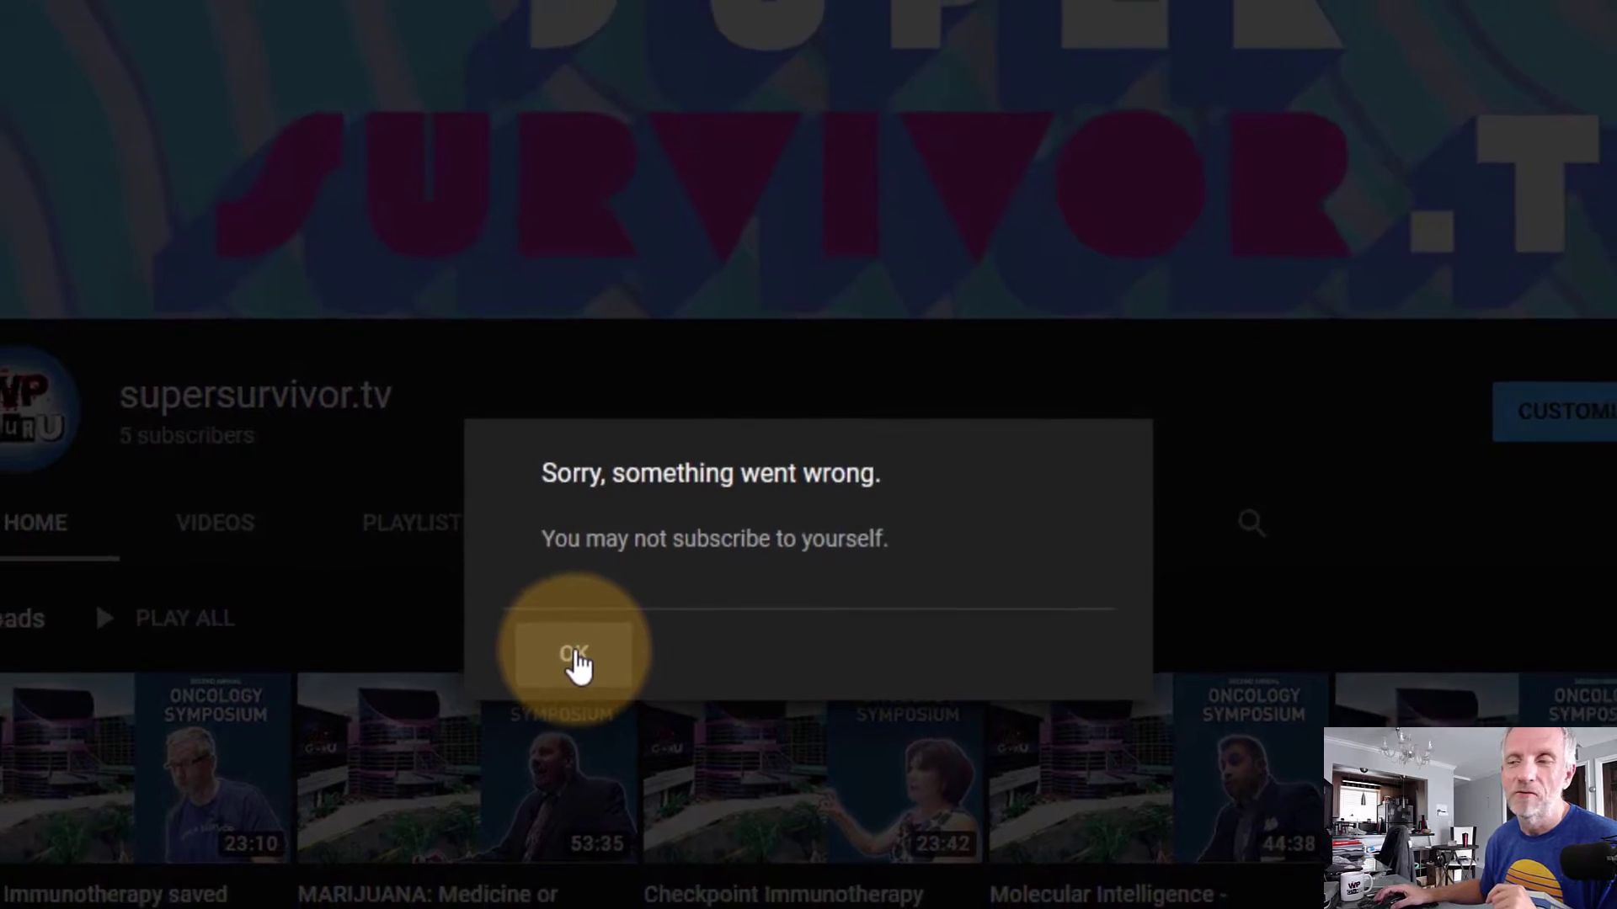
{"action": "left_click", "coordinate": [578, 656]}
{"action": "key", "text": "ctrl+Tab"}
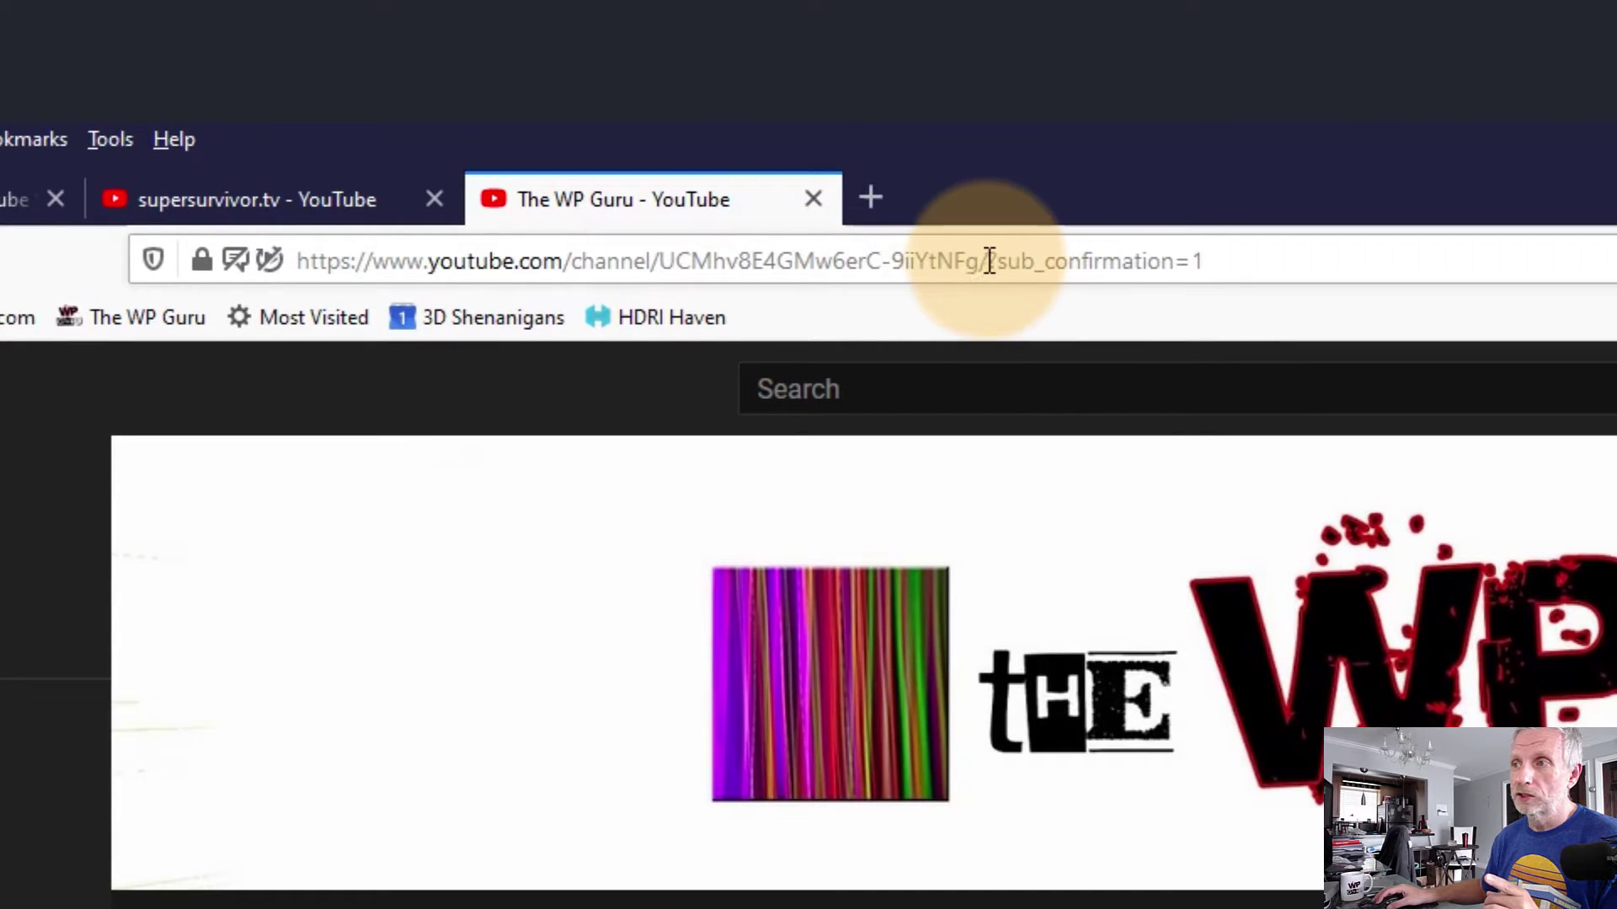
- Reload The WP Guru link with ?sub_confirmation=1 and confirm the subscription
{"action": "left_click_drag", "start_coordinate": [990, 261], "coordinate": [1266, 265]}
{"action": "left_click", "coordinate": [1266, 266]}
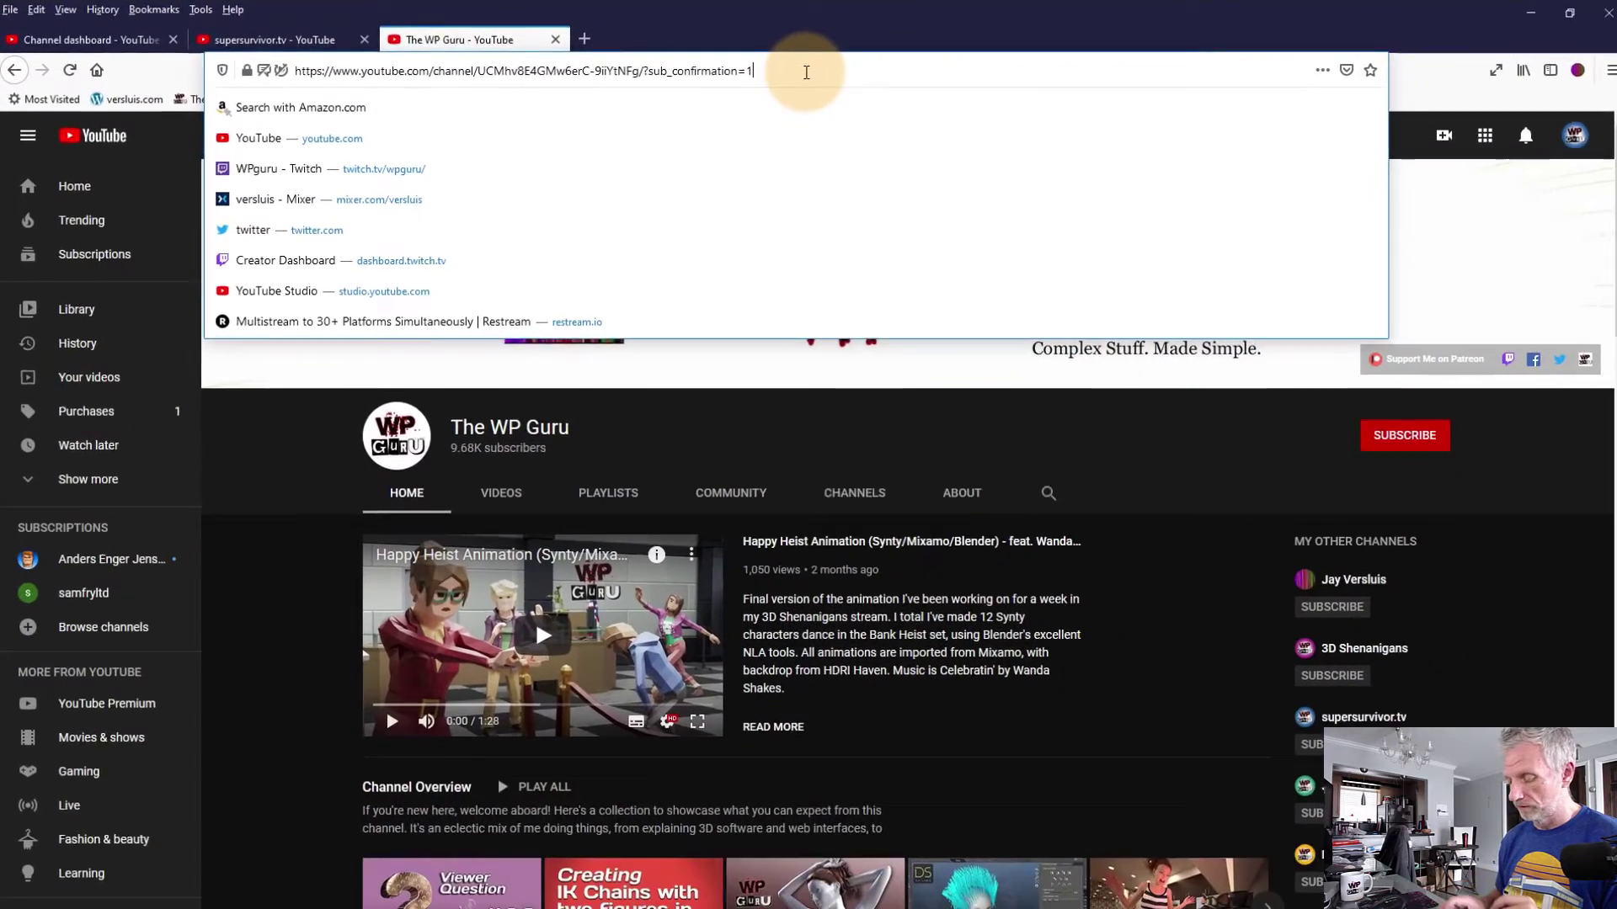
{"action": "key", "text": "Return"}
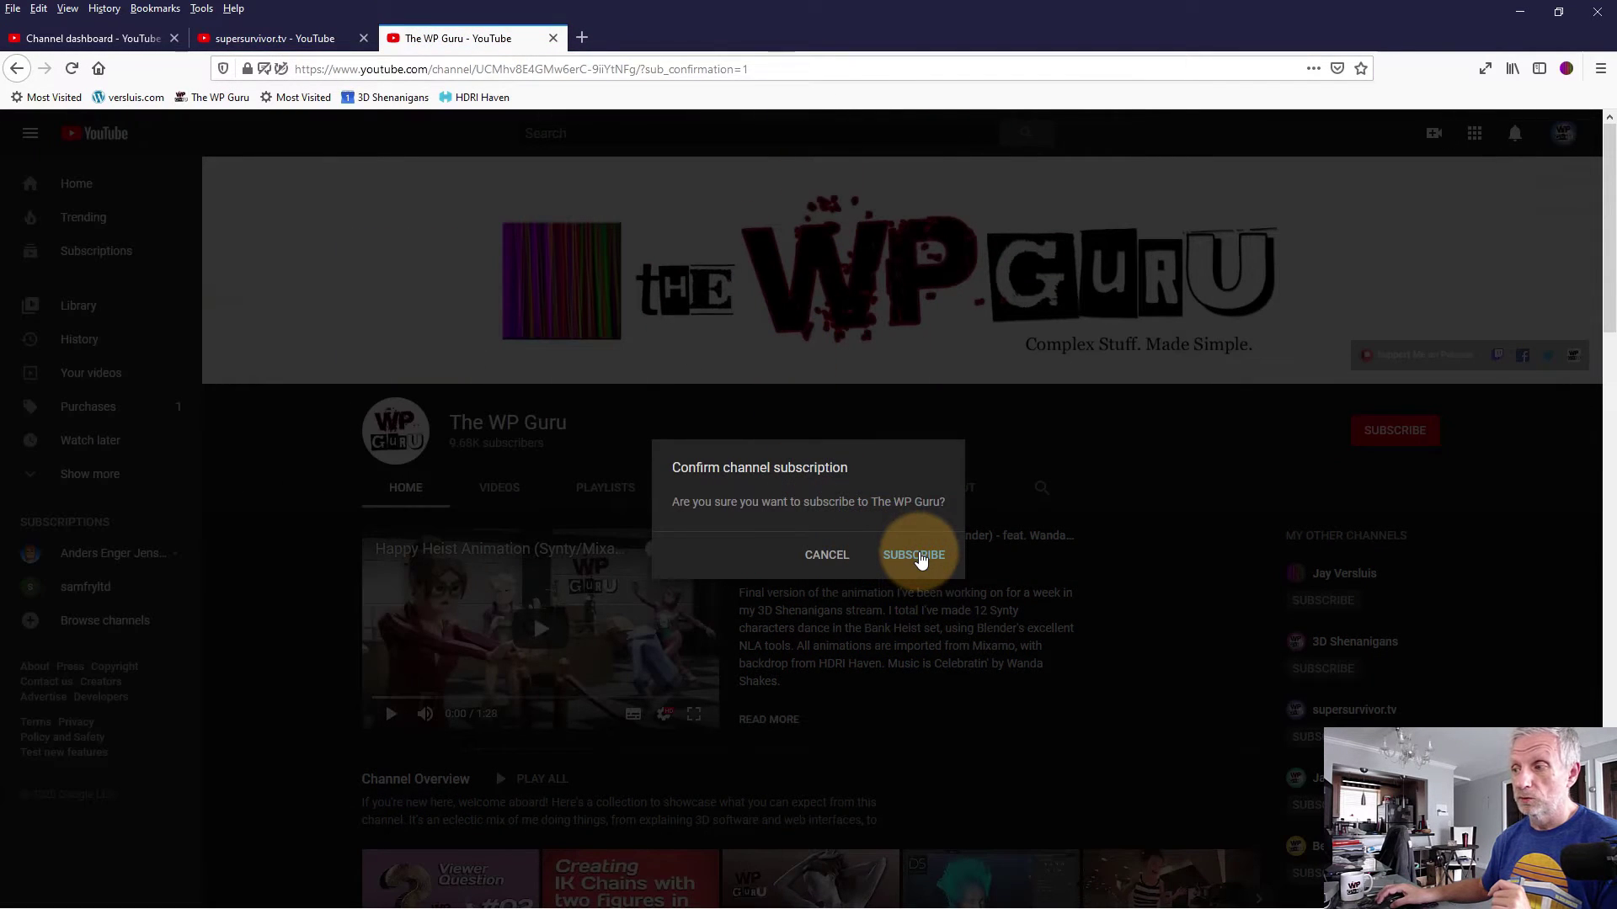
{"action": "left_click", "coordinate": [921, 558]}
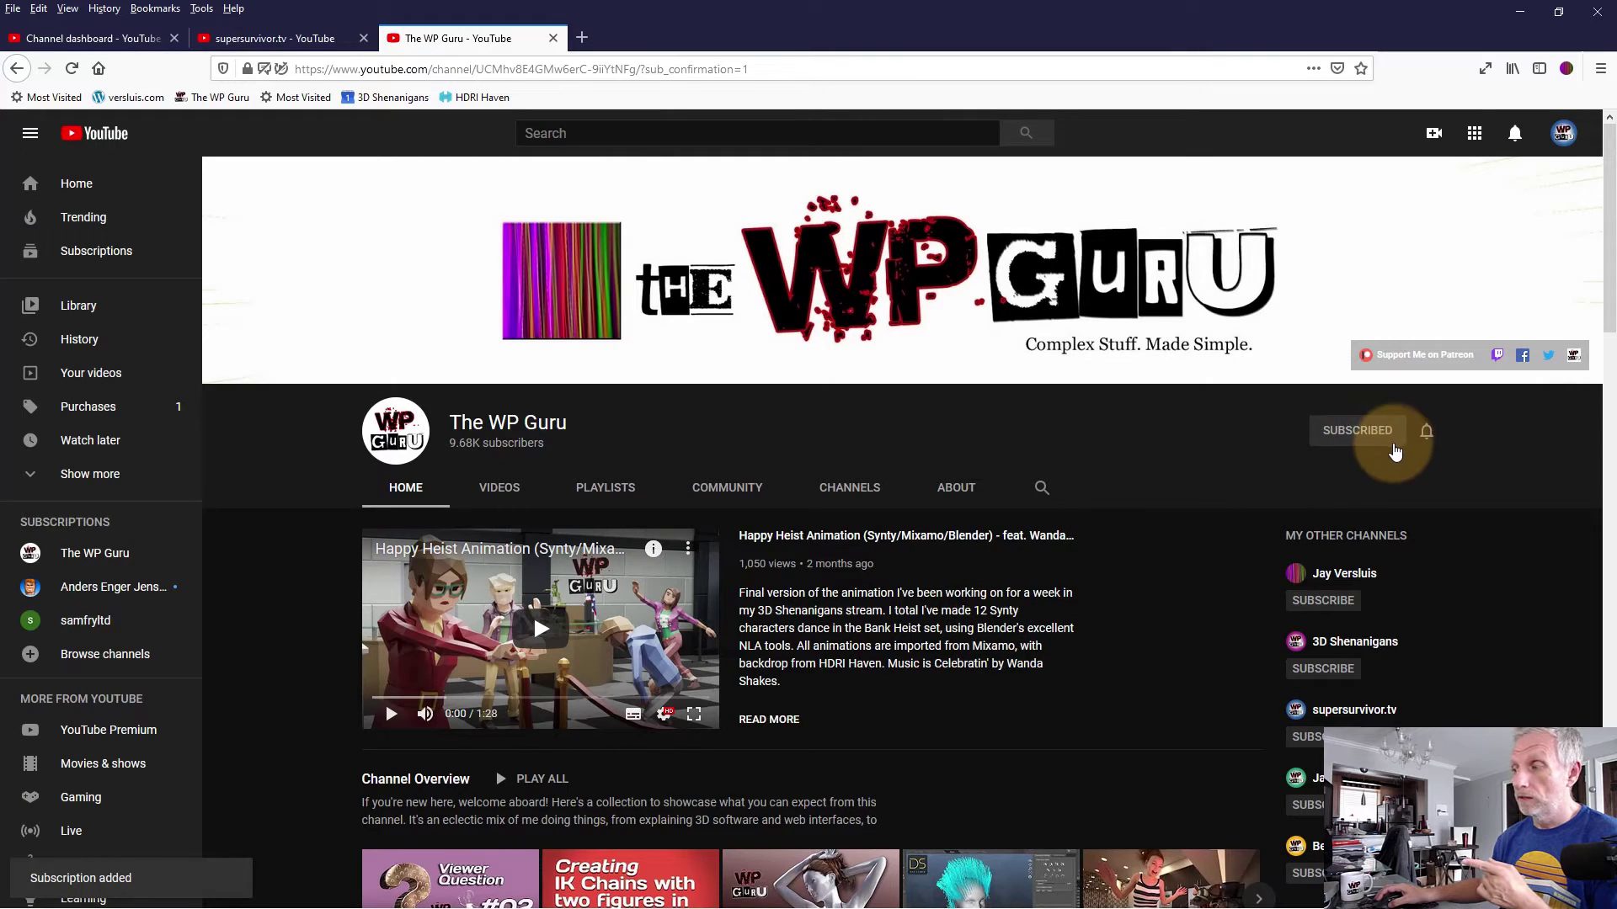